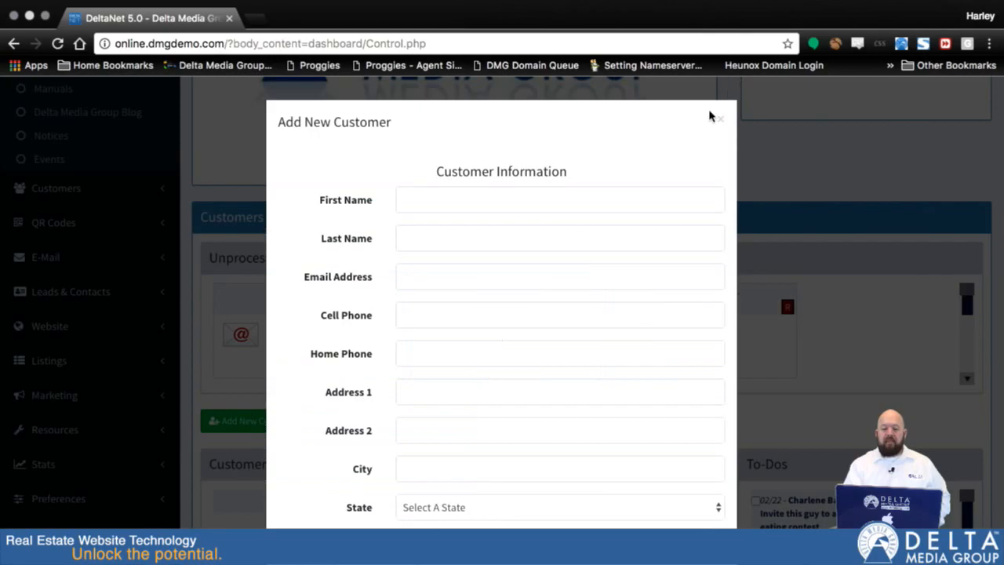
Close the dashboard's new-customer form and start adding a customer from the Customer Center instead
{"action": "left_click", "coordinate": [720, 120]}
{"action": "scroll", "coordinate": [161, 244], "scroll_direction": "up", "scroll_amount": 3}
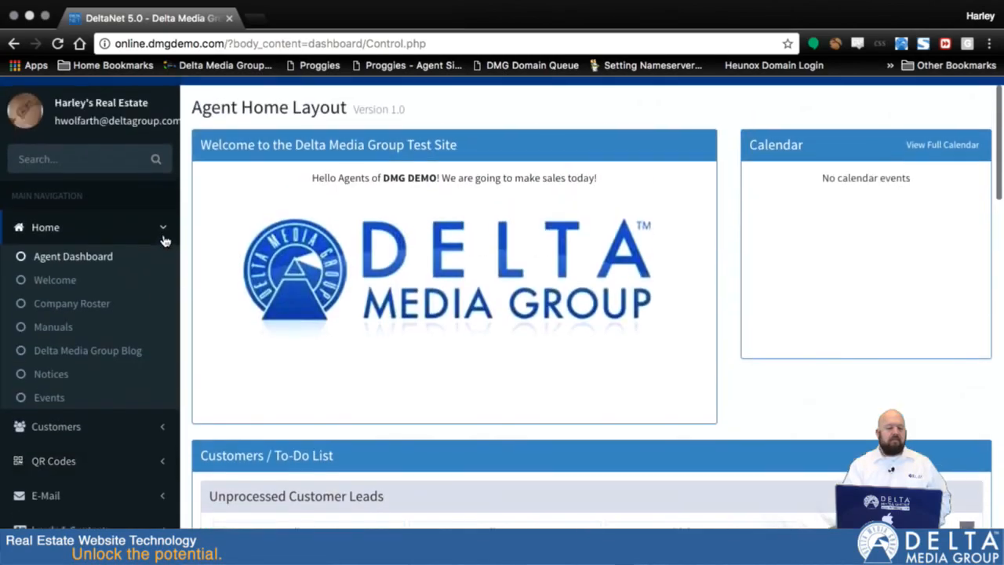
{"action": "left_click", "coordinate": [60, 424]}
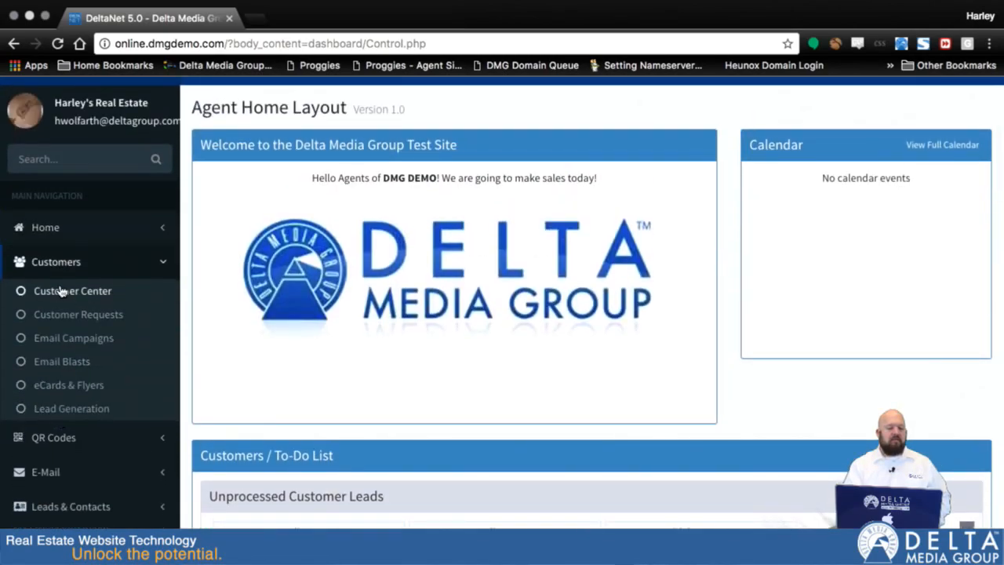
{"action": "left_click", "coordinate": [64, 292]}
{"action": "scroll", "coordinate": [189, 330], "scroll_direction": "down", "scroll_amount": 1}
{"action": "scroll", "coordinate": [186, 350], "scroll_direction": "down", "scroll_amount": 3}
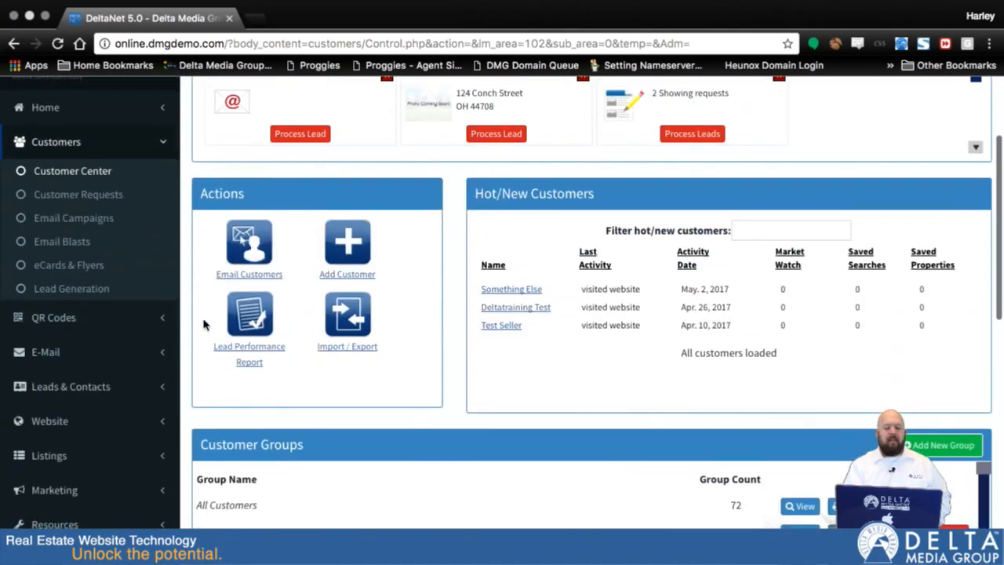
{"action": "left_click", "coordinate": [345, 251]}
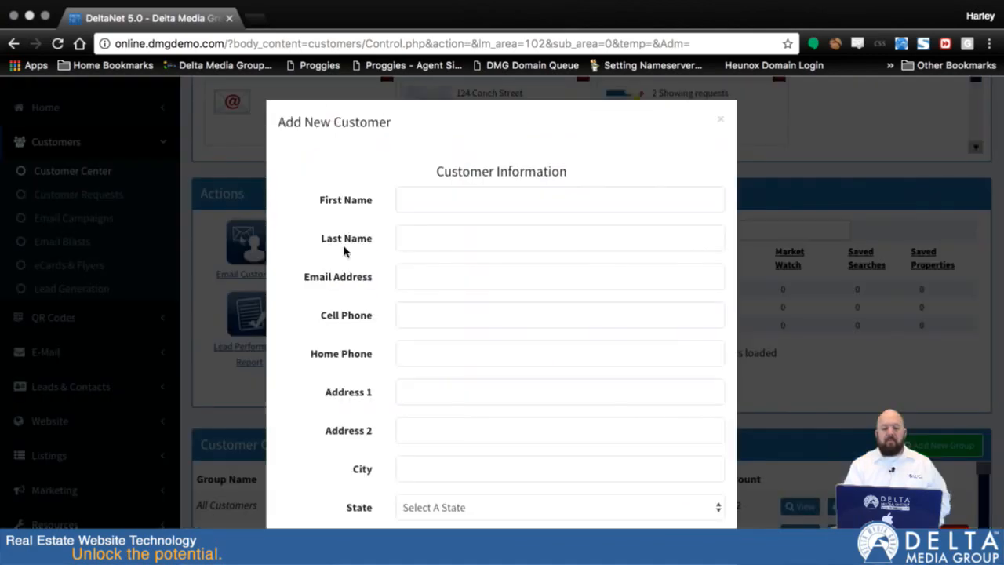
Enter the new customer's first name and last name in the customer information form
{"action": "left_click", "coordinate": [464, 199]}
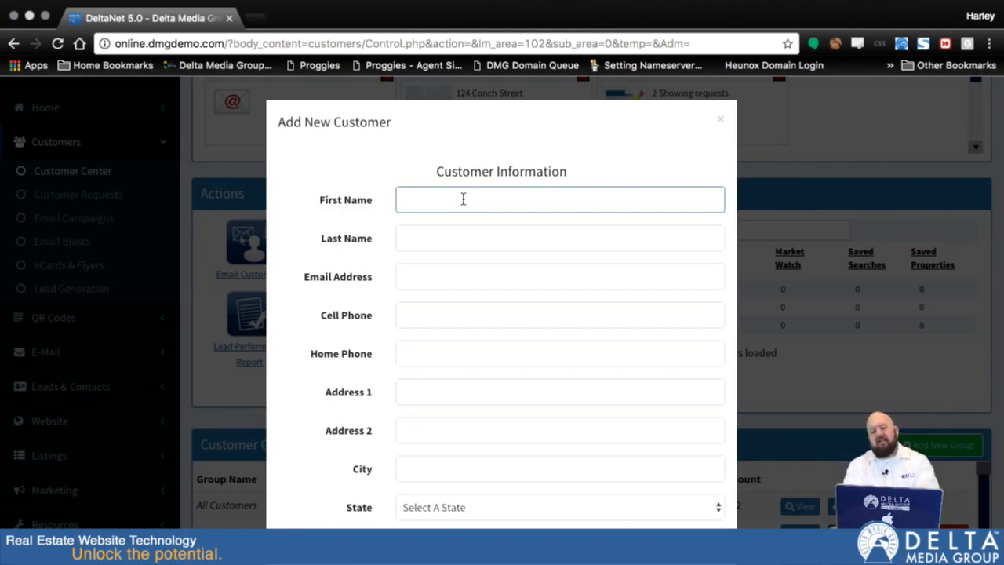
{"action": "type", "text": "J"}
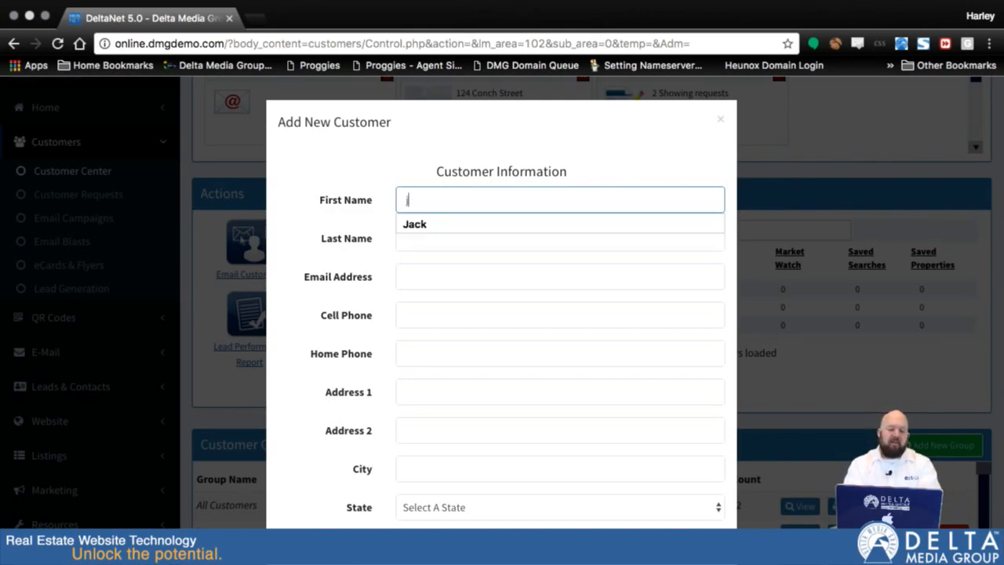
{"action": "type", "text": "ack"}
{"action": "key", "text": "Tab"}
{"action": "type", "text": "Sp"}
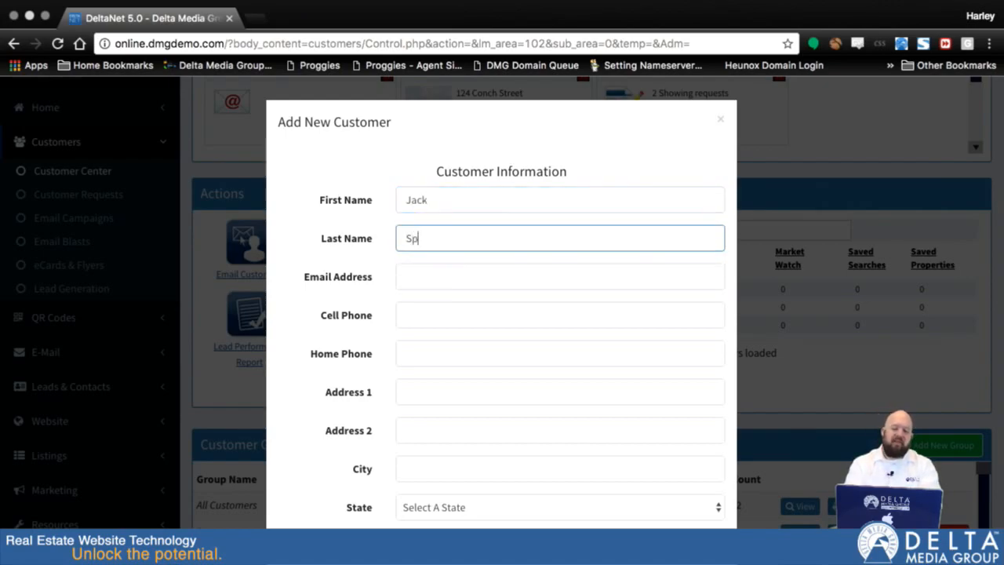
{"action": "type", "text": "arrow"}
{"action": "key", "text": "Tab"}
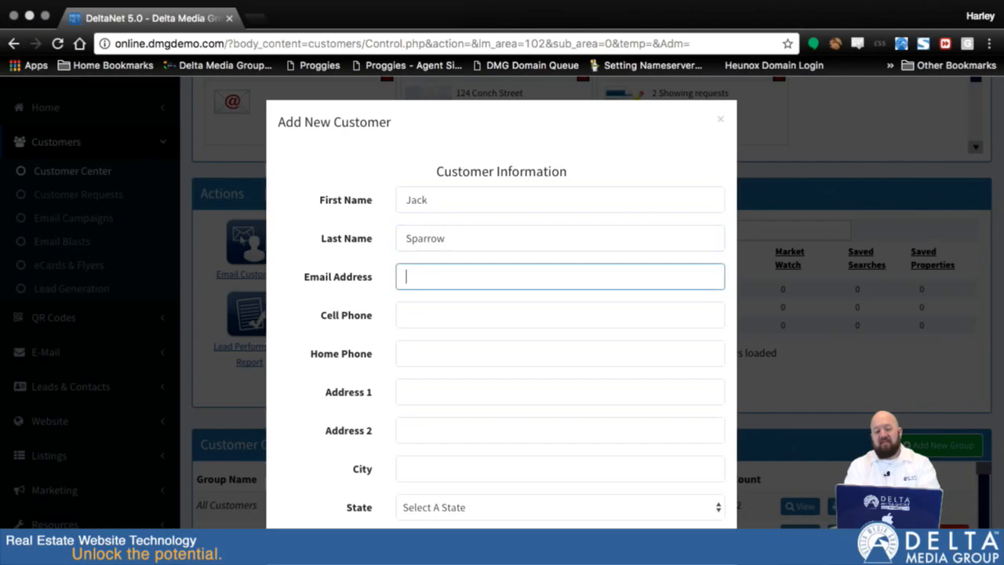
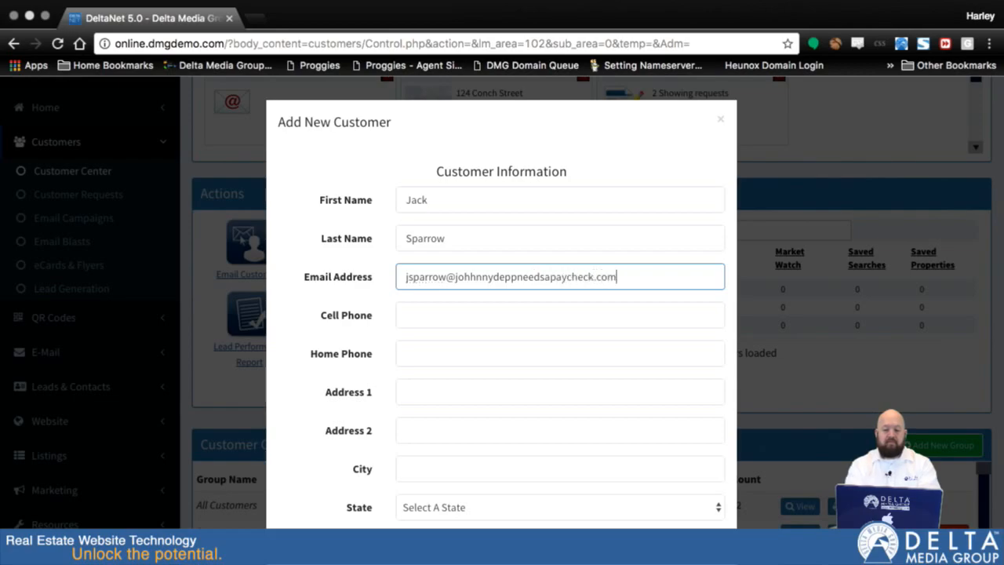
Review the remaining customer information fields, from phone numbers and address to groups, labels, spouse and kids' names
{"action": "scroll", "coordinate": [621, 340], "scroll_direction": "down", "scroll_amount": 5}
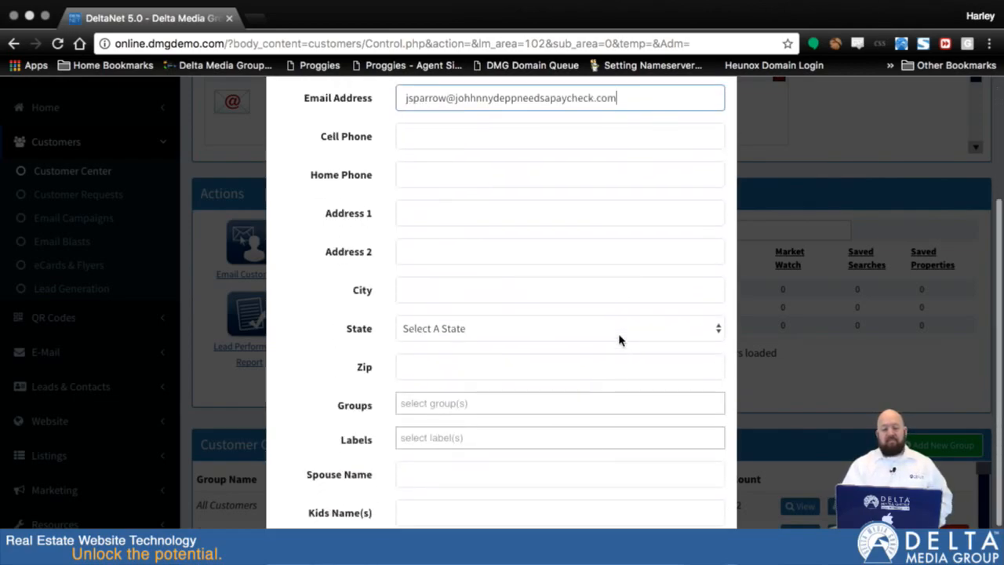
{"action": "scroll", "coordinate": [618, 336], "scroll_direction": "down", "scroll_amount": 2}
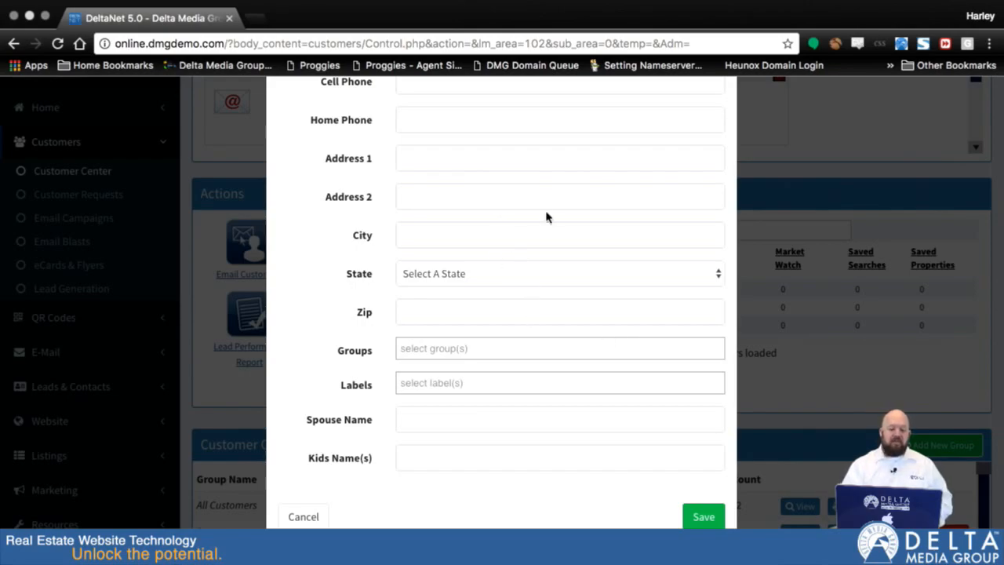
{"action": "scroll", "coordinate": [553, 272], "scroll_direction": "up", "scroll_amount": 5}
{"action": "scroll", "coordinate": [552, 270], "scroll_direction": "down", "scroll_amount": 5}
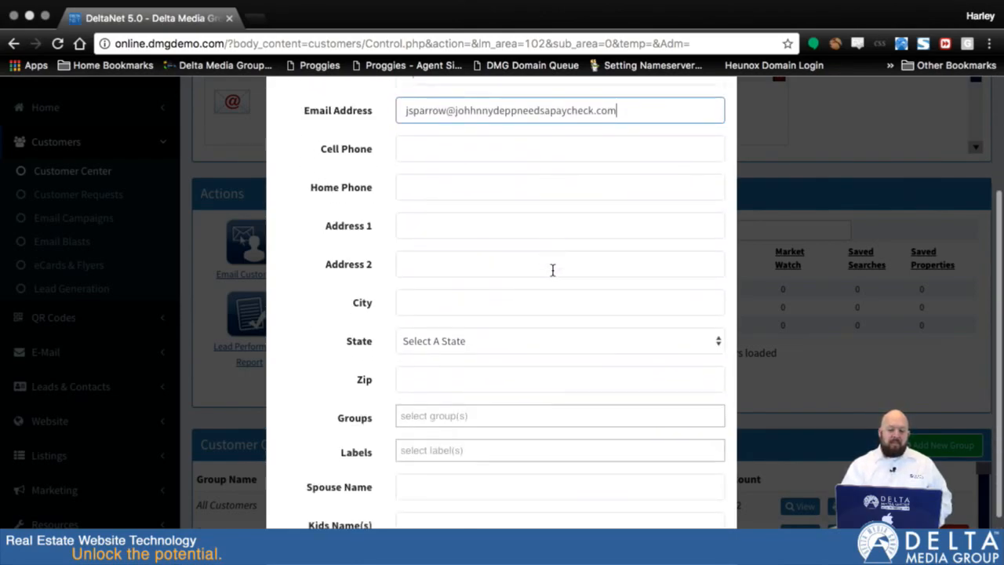
{"action": "scroll", "coordinate": [552, 270], "scroll_direction": "down", "scroll_amount": 1}
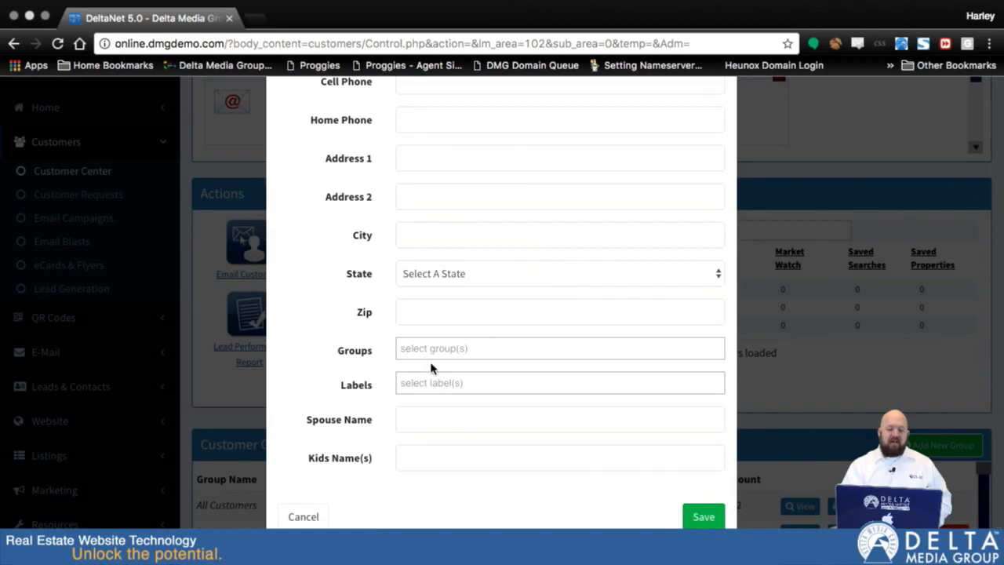
{"action": "scroll", "coordinate": [493, 300], "scroll_direction": "up", "scroll_amount": 5}
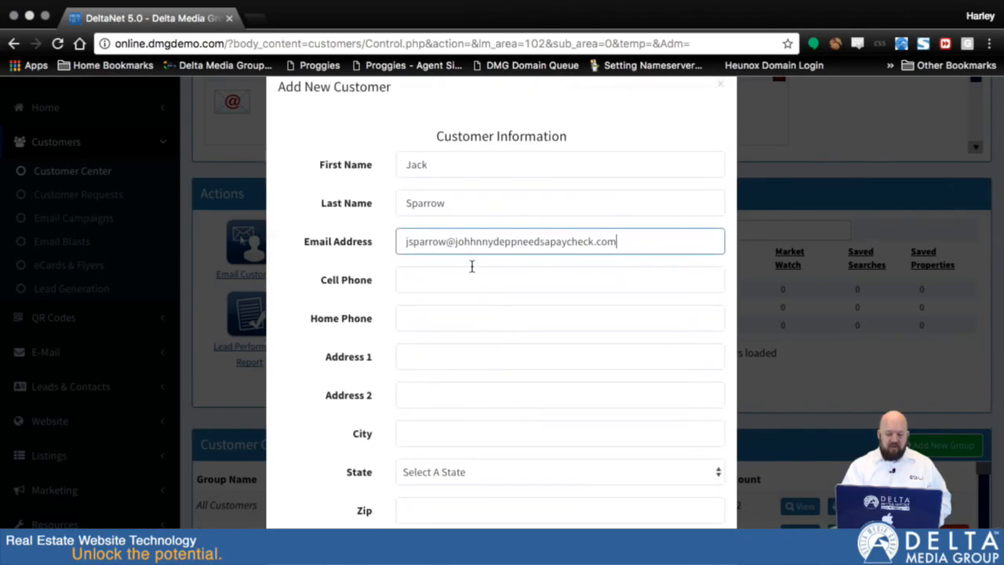
{"action": "scroll", "coordinate": [470, 239], "scroll_direction": "down", "scroll_amount": 2}
{"action": "scroll", "coordinate": [478, 321], "scroll_direction": "down", "scroll_amount": 2}
{"action": "scroll", "coordinate": [479, 323], "scroll_direction": "up", "scroll_amount": 3}
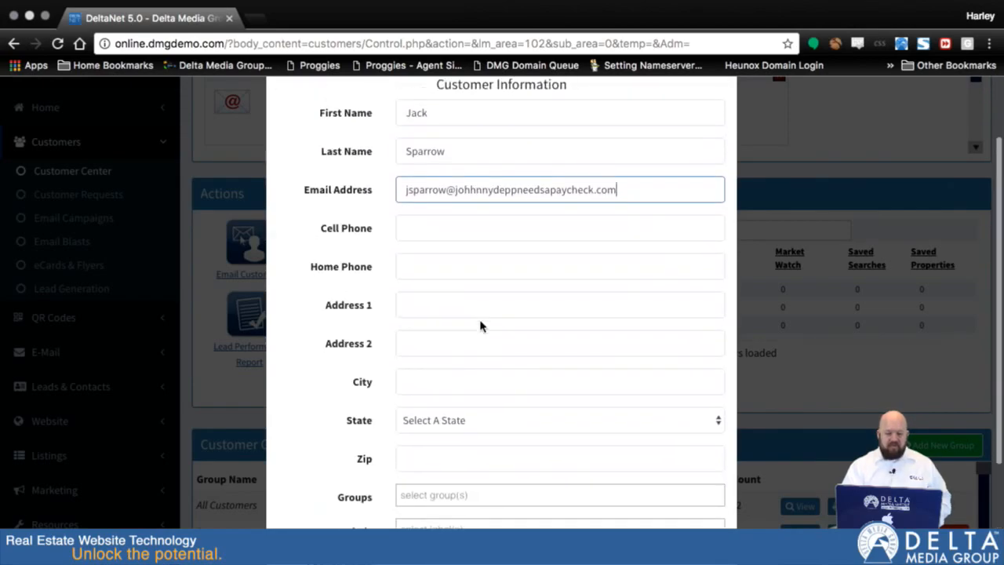
{"action": "scroll", "coordinate": [438, 314], "scroll_direction": "down", "scroll_amount": 6}
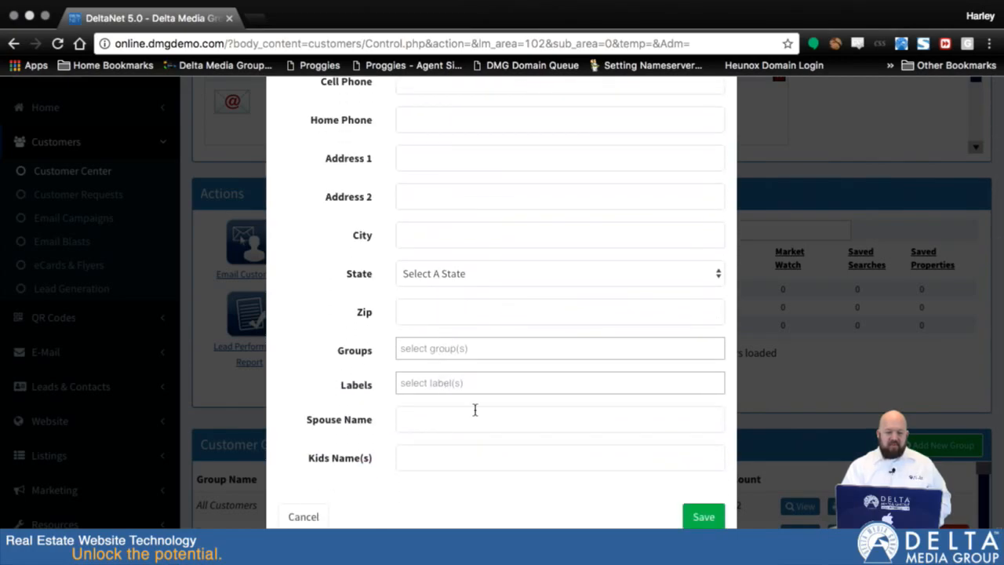
Save the new customer, skip the company and buying/selling information, and close the wizard without creating the follow-up to-do
{"action": "left_click", "coordinate": [700, 517]}
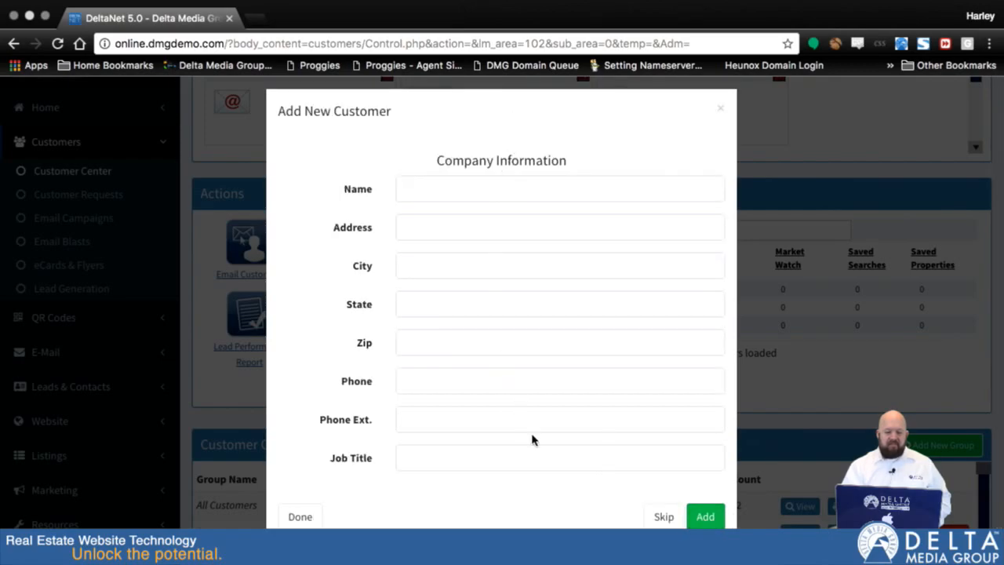
{"action": "left_click", "coordinate": [666, 518]}
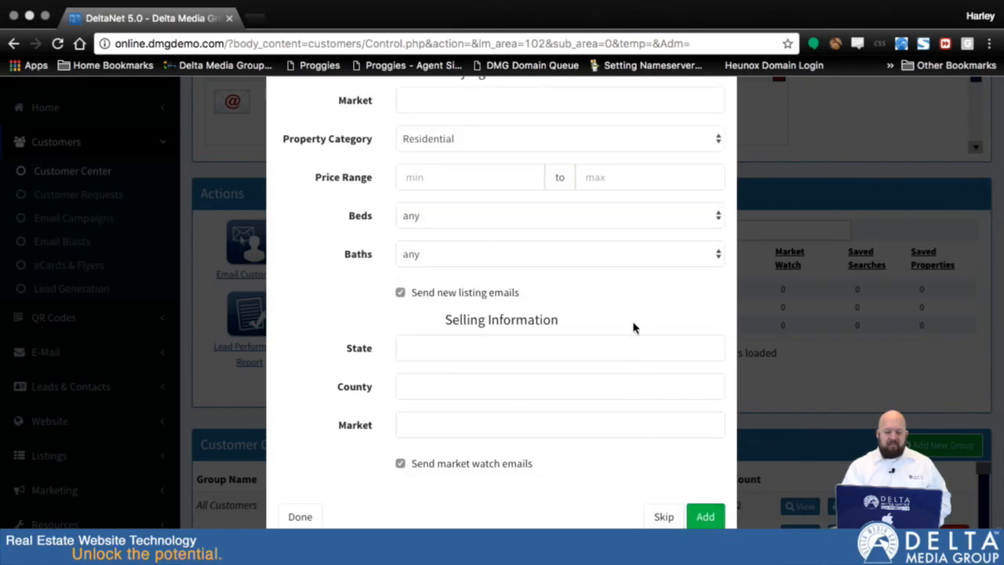
{"action": "scroll", "coordinate": [634, 324], "scroll_direction": "down", "scroll_amount": 5}
{"action": "left_click", "coordinate": [663, 517]}
{"action": "left_click", "coordinate": [657, 438]}
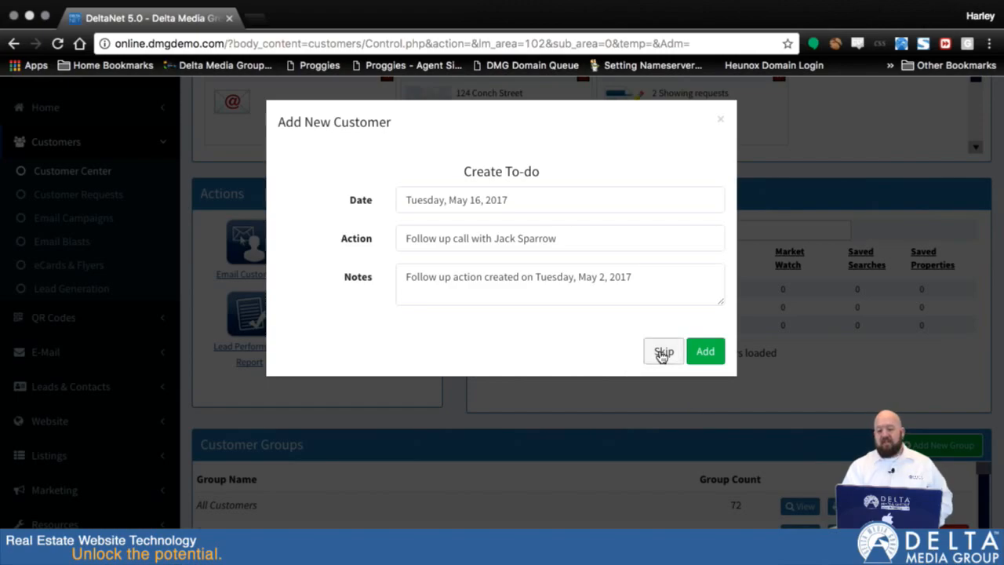
{"action": "left_click", "coordinate": [720, 119]}
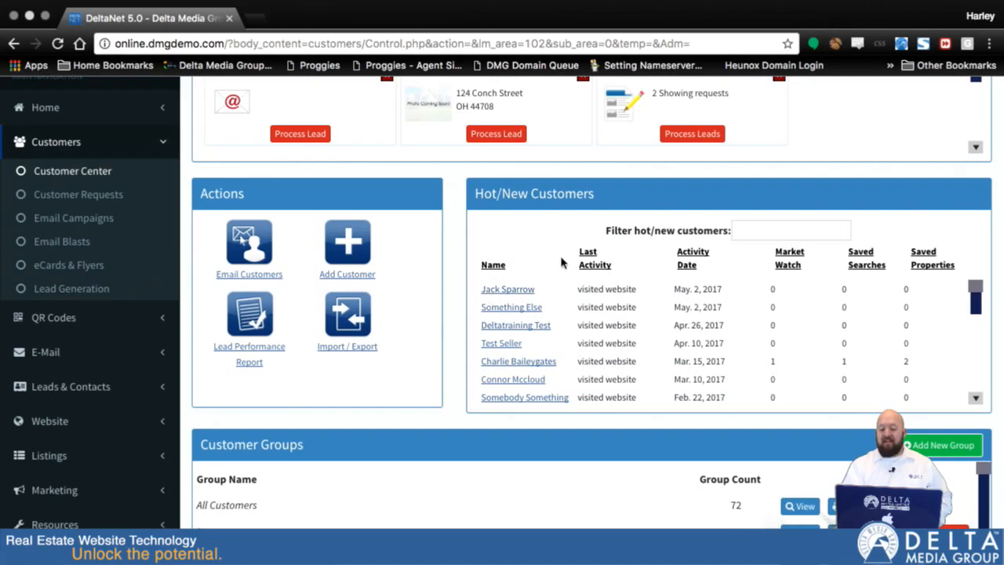
Open the newly added customer's record from the Hot/New Customers list and open its profile for editing
{"action": "left_click", "coordinate": [508, 290]}
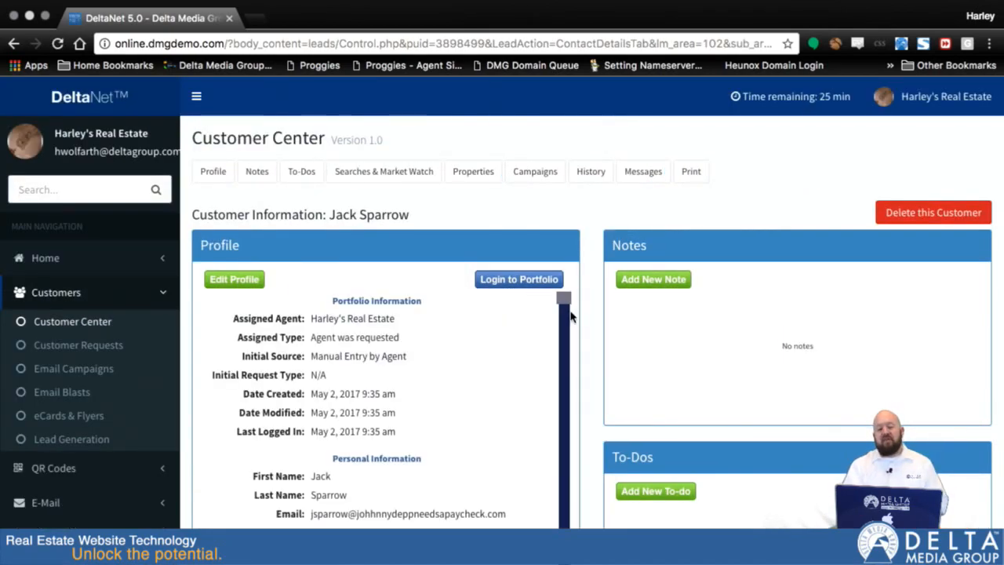
{"action": "scroll", "coordinate": [589, 328], "scroll_direction": "down", "scroll_amount": 3}
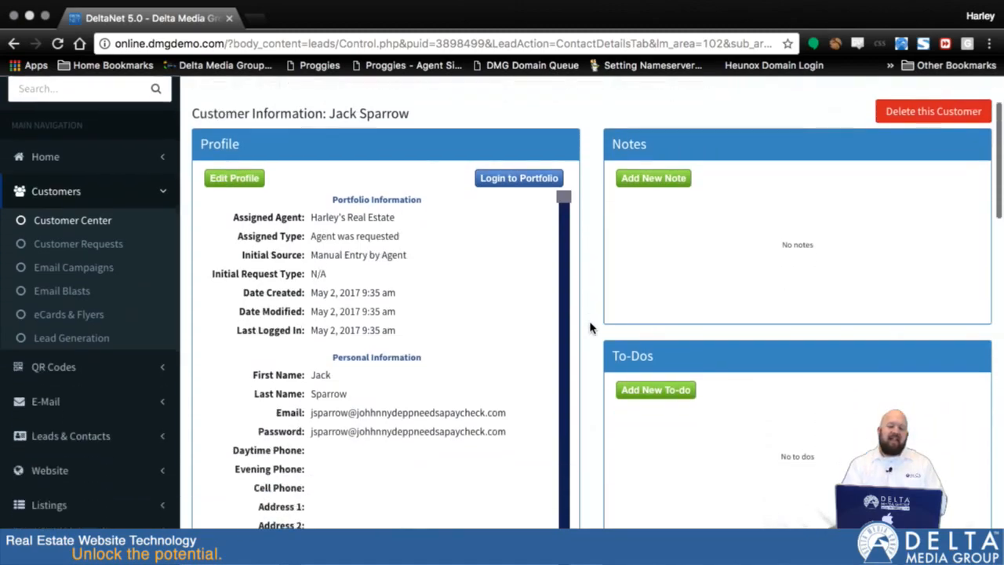
{"action": "left_click", "coordinate": [230, 176]}
{"action": "scroll", "coordinate": [328, 345], "scroll_direction": "down", "scroll_amount": 10}
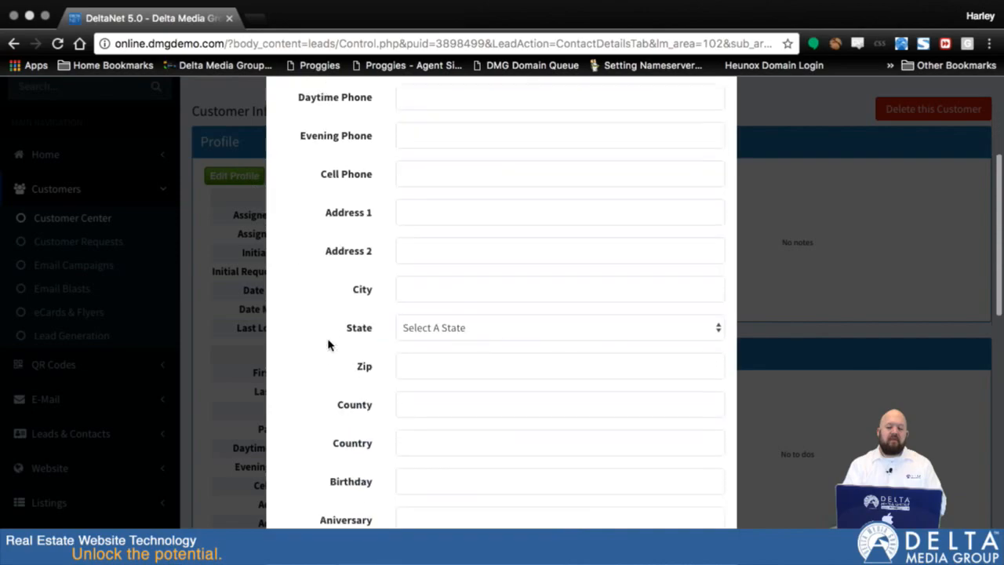
{"action": "scroll", "coordinate": [328, 345], "scroll_direction": "down", "scroll_amount": 2}
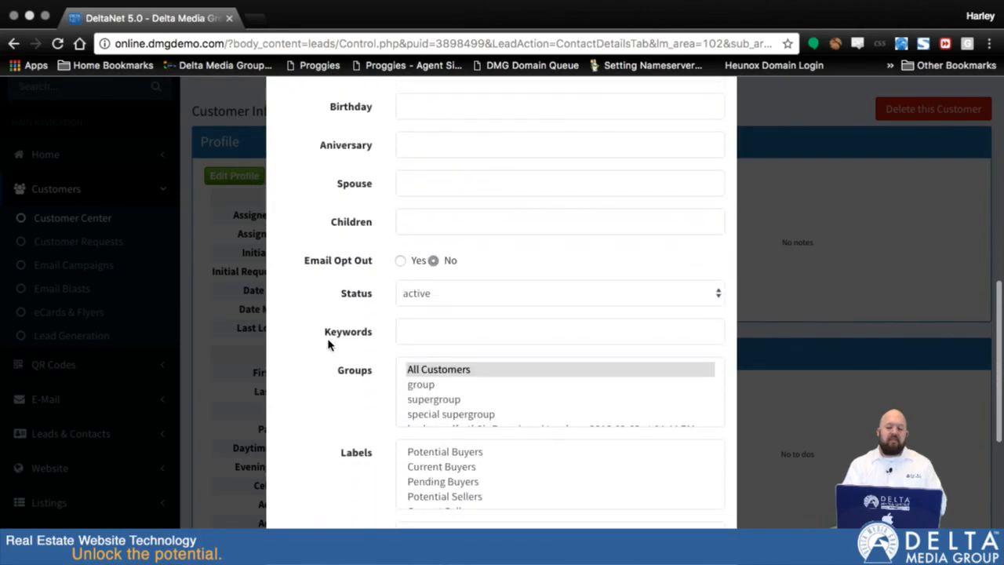
Add the keyword "lake" to the customer's profile and remove it again
{"action": "left_click", "coordinate": [444, 327]}
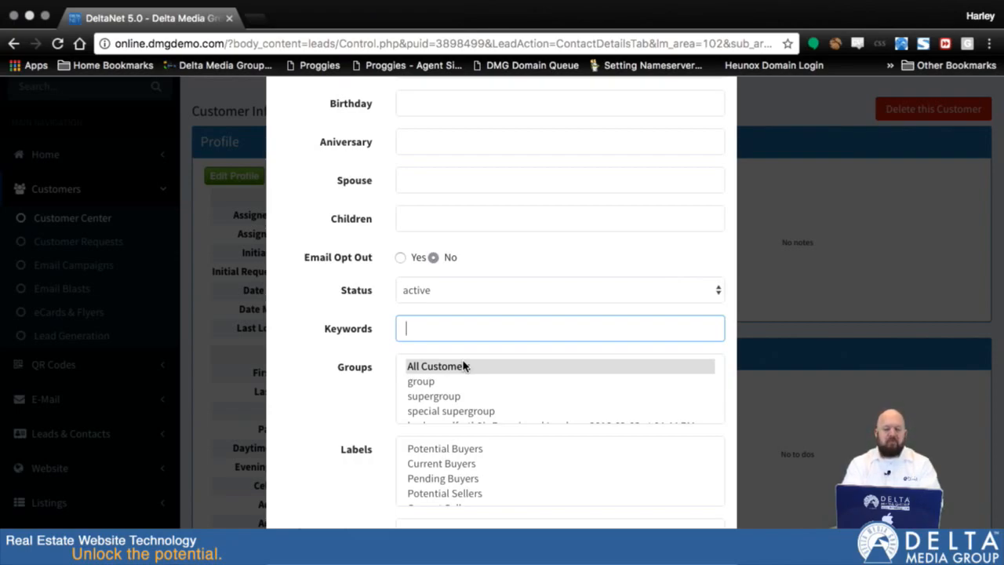
{"action": "type", "text": "lake"}
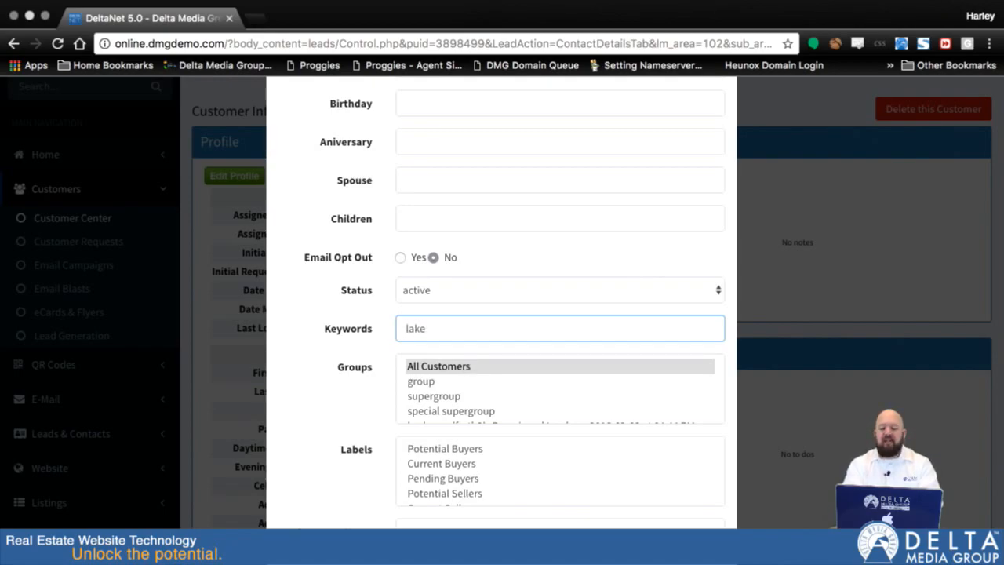
{"action": "key", "text": "Return"}
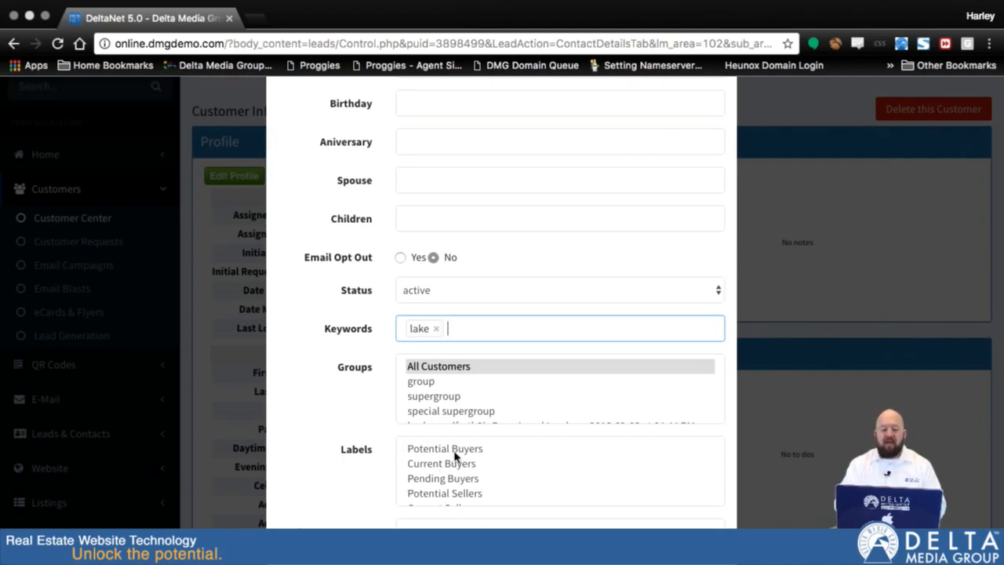
{"action": "left_click", "coordinate": [436, 329]}
Add the keyword "horse" to the customer's profile and save the profile changes
{"action": "type", "text": "horse"}
{"action": "key", "text": "Return"}
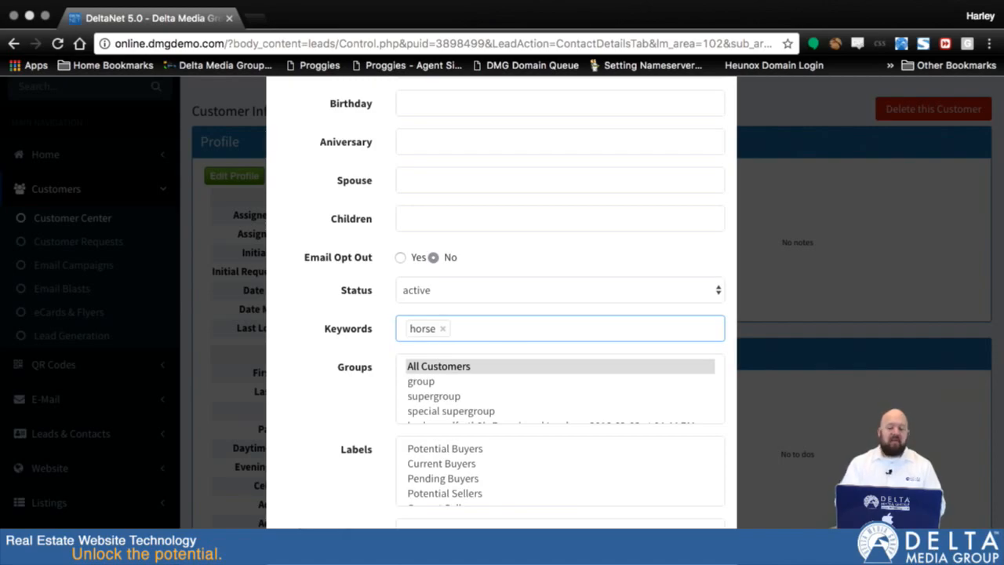
{"action": "scroll", "coordinate": [329, 436], "scroll_direction": "down", "scroll_amount": 5}
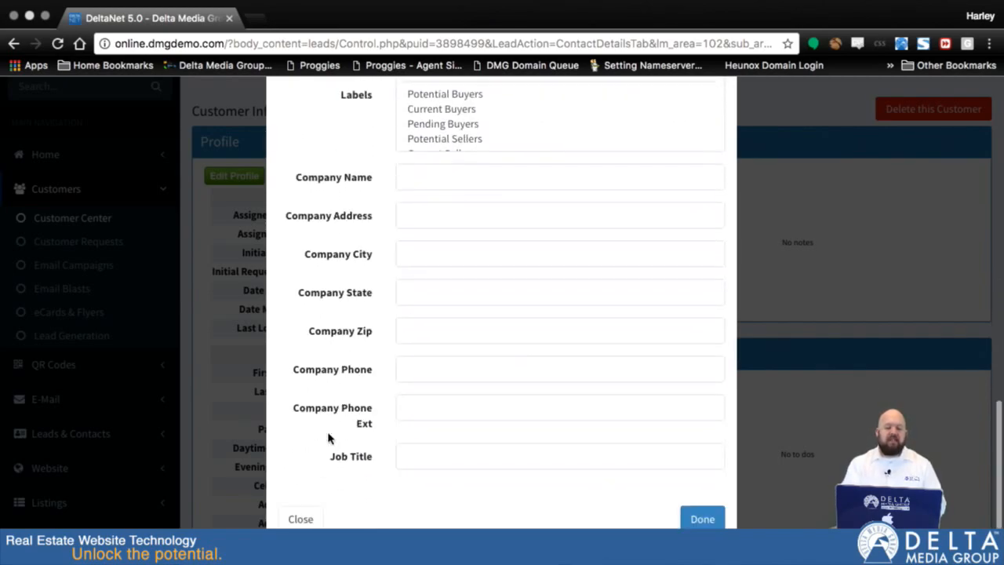
{"action": "left_click", "coordinate": [701, 518]}
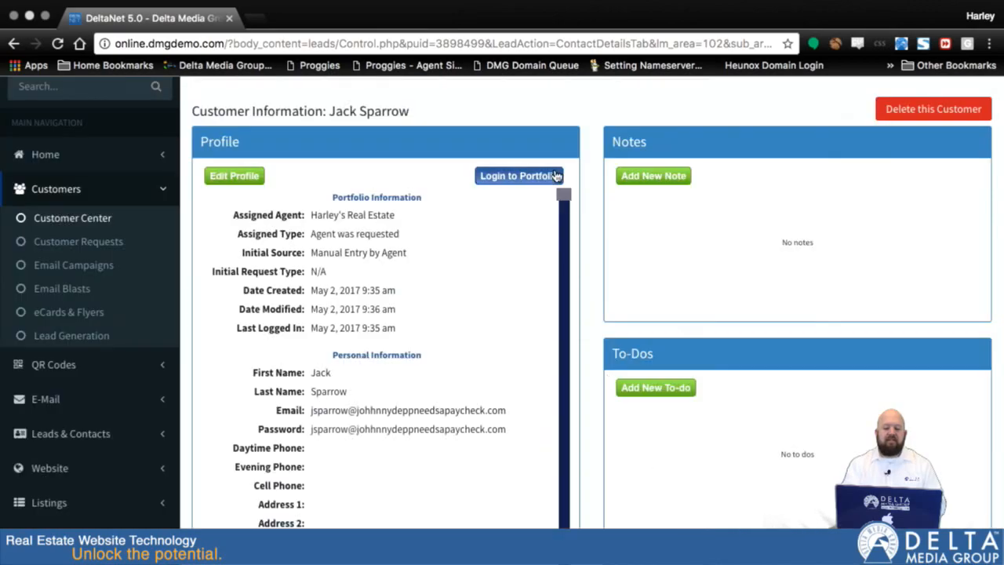
Open the Processed Leads list of the Leads & Contacts section
{"action": "scroll", "coordinate": [593, 358], "scroll_direction": "down", "scroll_amount": 5}
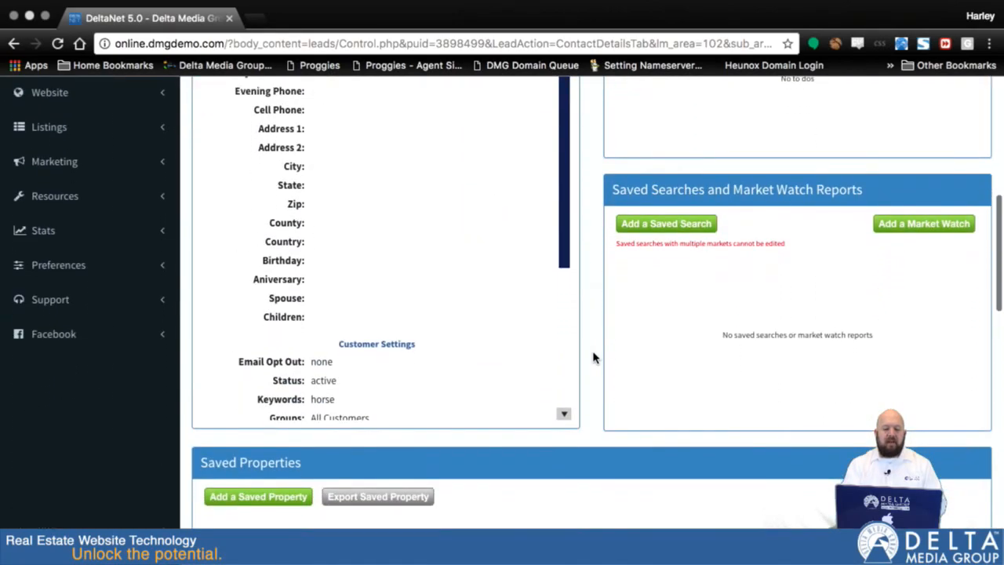
{"action": "scroll", "coordinate": [592, 357], "scroll_direction": "up", "scroll_amount": 6}
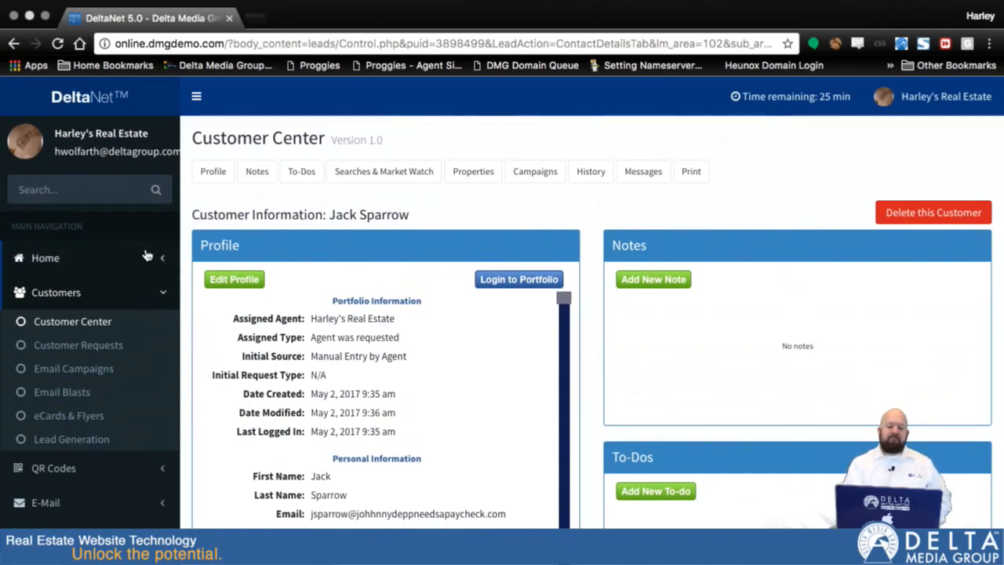
{"action": "scroll", "coordinate": [105, 341], "scroll_direction": "down", "scroll_amount": 3}
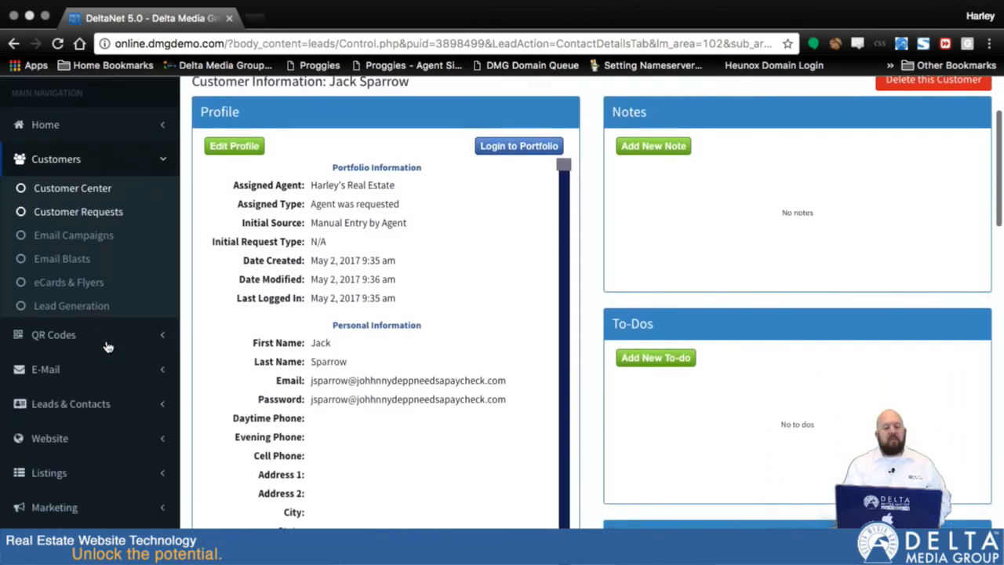
{"action": "left_click", "coordinate": [82, 363]}
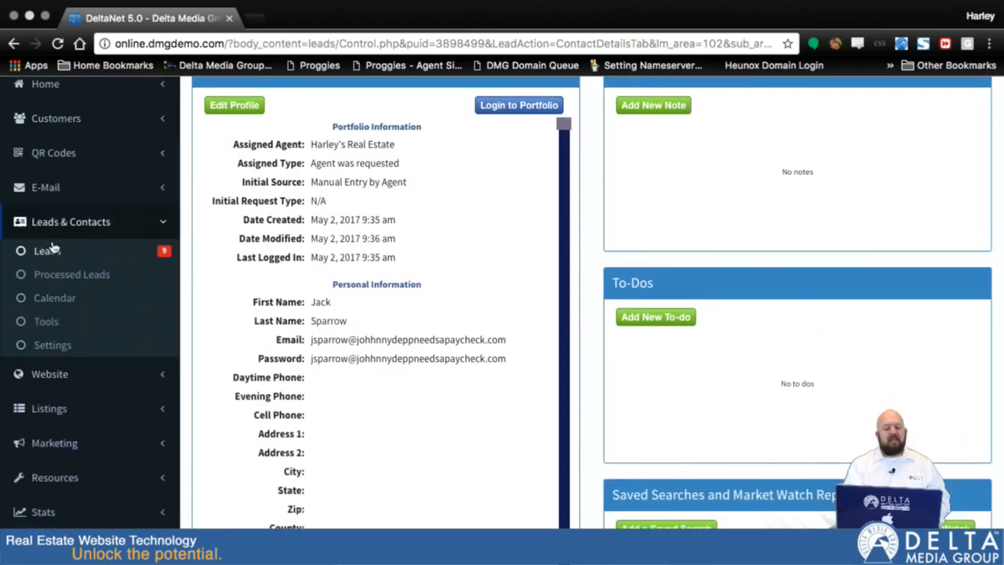
{"action": "left_click", "coordinate": [60, 281]}
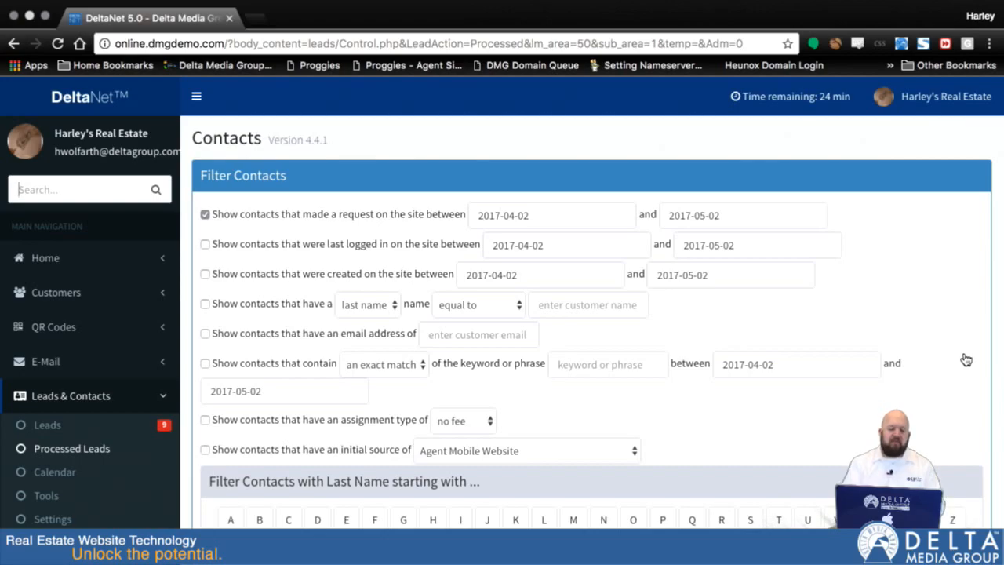
Turn off the contact filter for requests made on the site between two dates
{"action": "scroll", "coordinate": [661, 272], "scroll_direction": "down", "scroll_amount": 3}
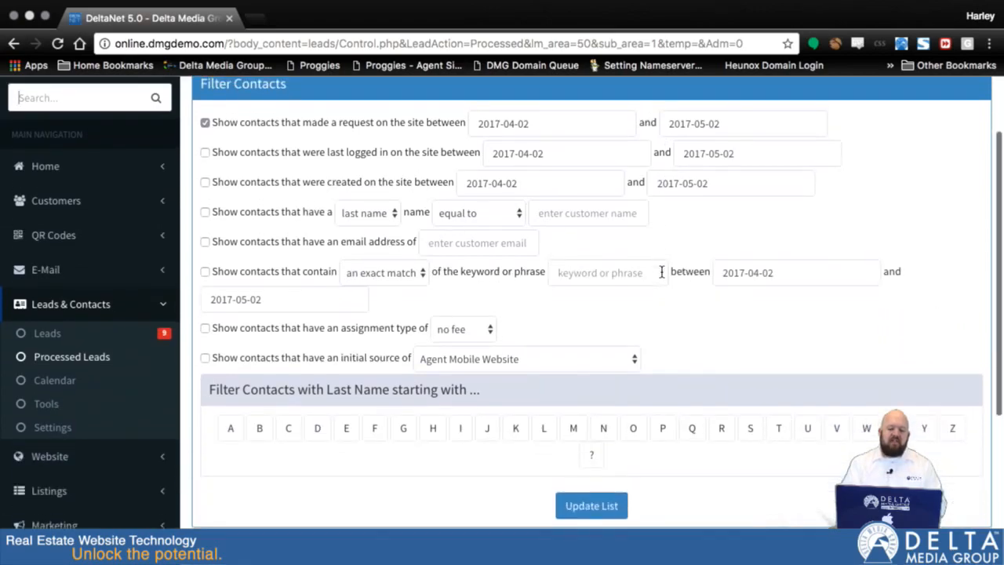
{"action": "scroll", "coordinate": [562, 287], "scroll_direction": "up", "scroll_amount": 1}
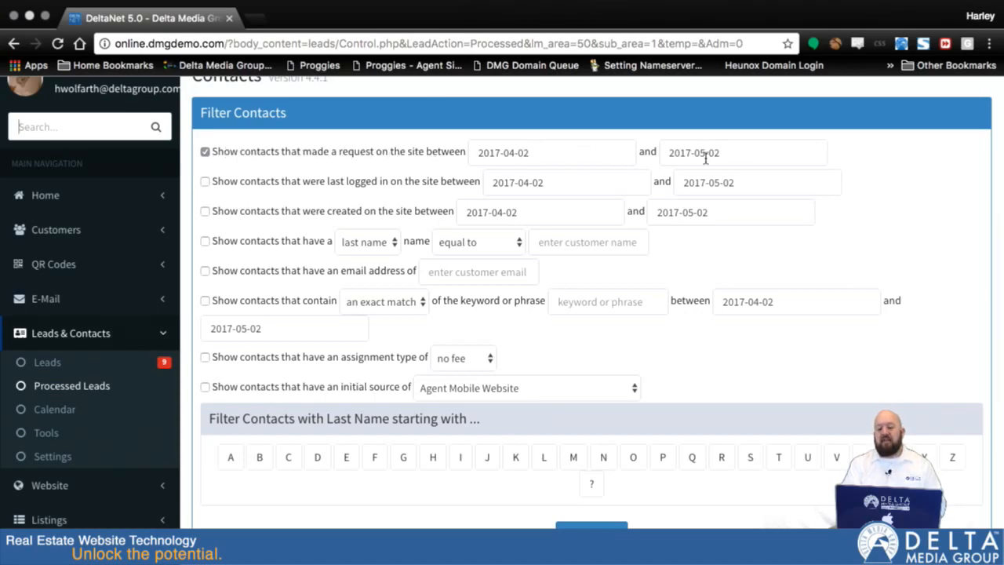
{"action": "left_click", "coordinate": [205, 153]}
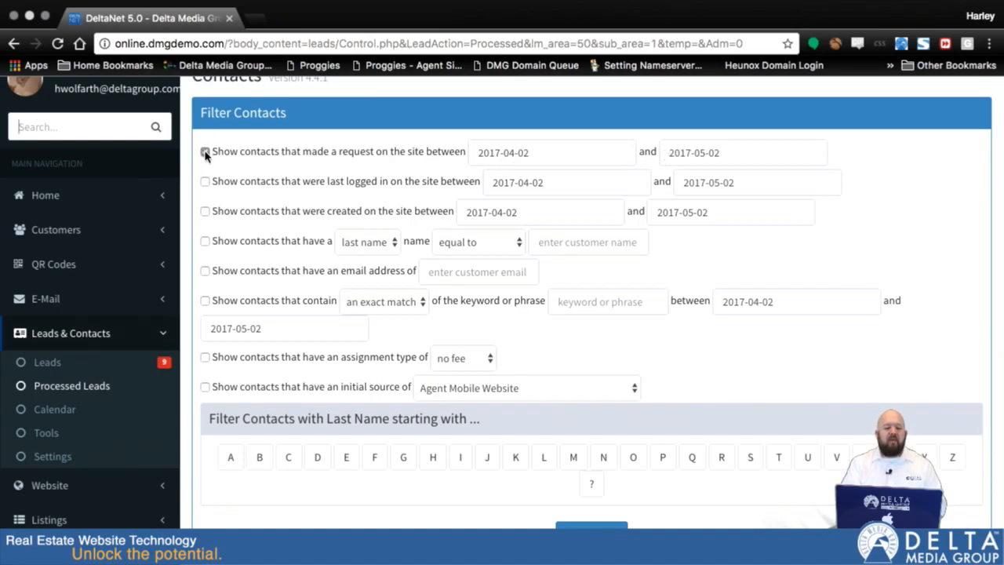
{"action": "left_click", "coordinate": [204, 152]}
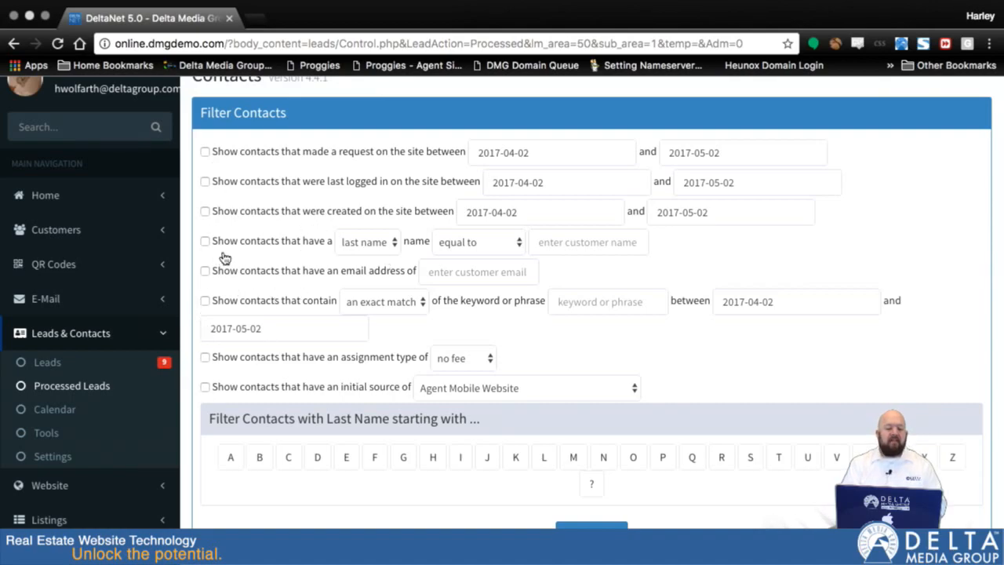
Enable the keyword filter for contacts and enter "horse" as the keyword to match exactly
{"action": "left_click", "coordinate": [206, 301]}
{"action": "left_click", "coordinate": [317, 306]}
{"action": "left_click", "coordinate": [589, 304]}
{"action": "type", "text": "horse"}
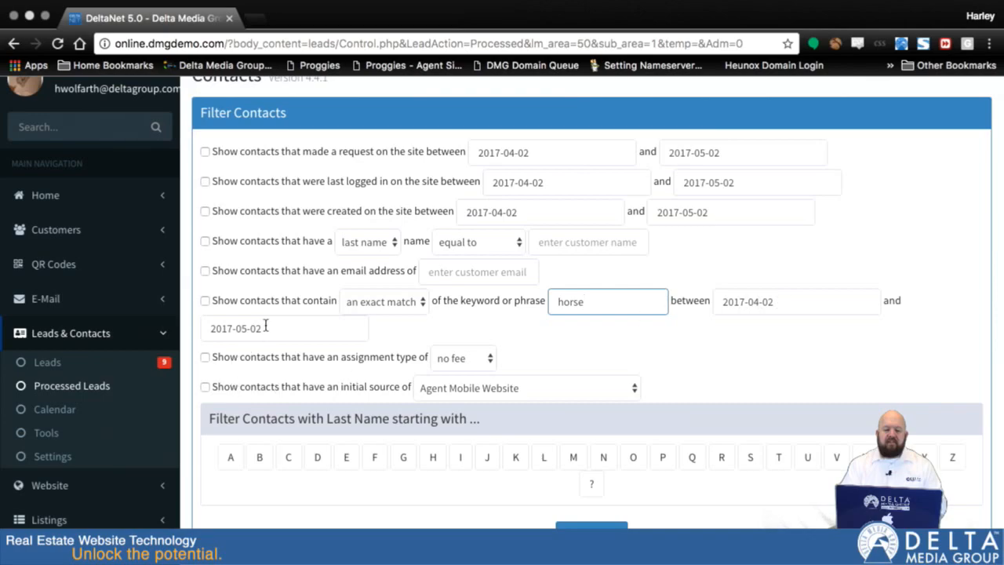
{"action": "left_click", "coordinate": [205, 301]}
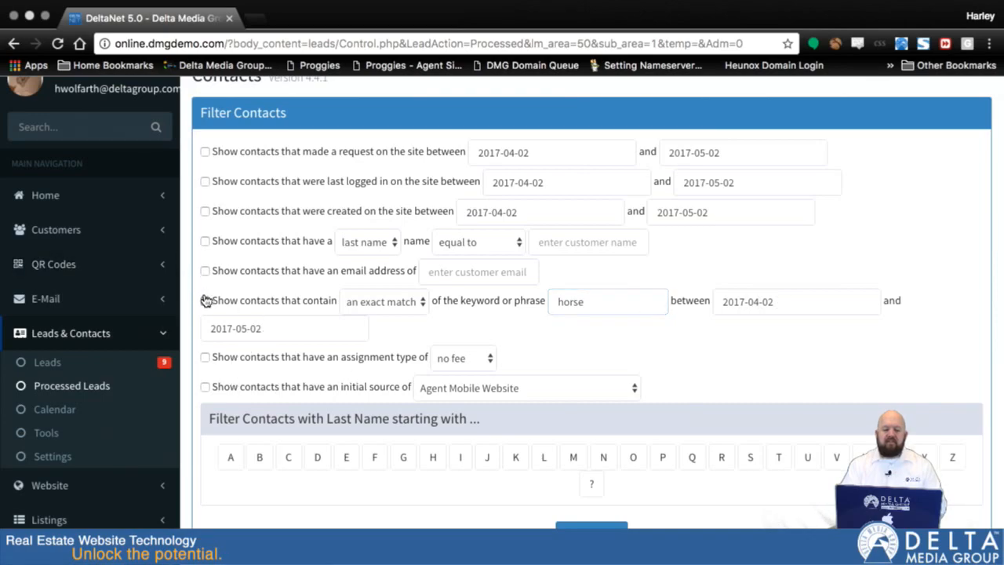
{"action": "left_click", "coordinate": [204, 301]}
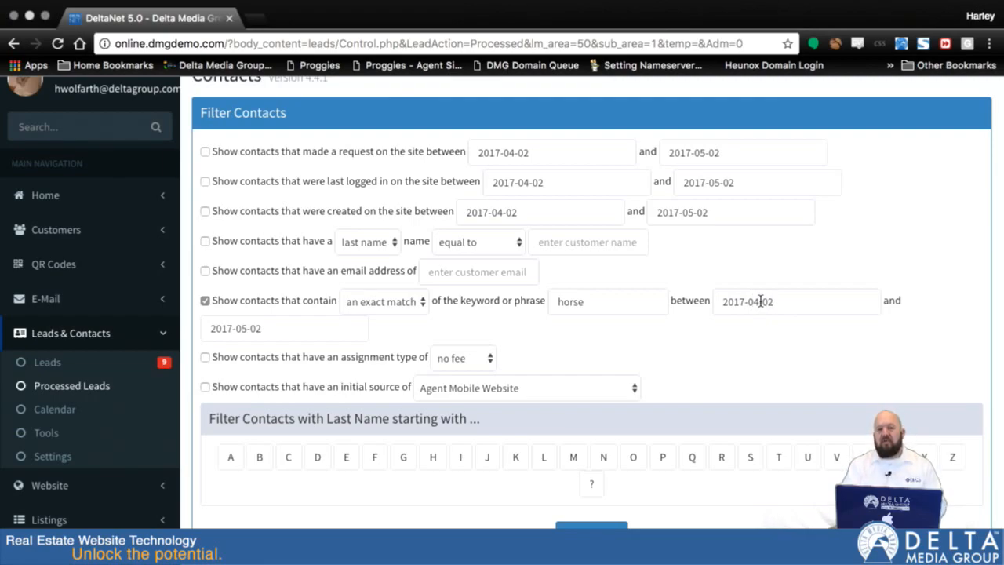
{"action": "left_click", "coordinate": [801, 302]}
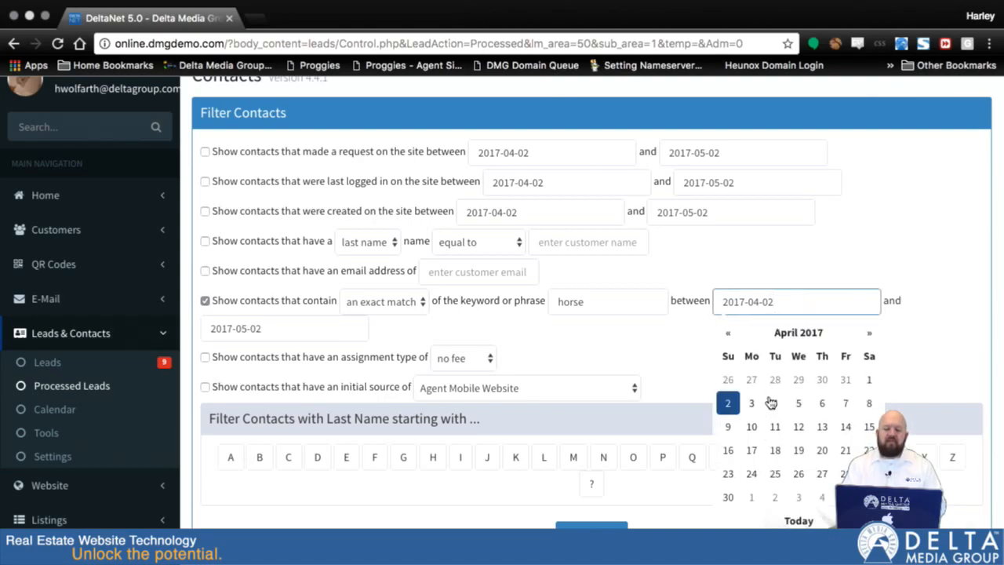
{"action": "left_click", "coordinate": [728, 333]}
{"action": "left_click", "coordinate": [729, 334]}
{"action": "left_click", "coordinate": [728, 333]}
{"action": "left_click", "coordinate": [729, 333]}
{"action": "left_click", "coordinate": [729, 333]}
{"action": "left_click", "coordinate": [728, 333]}
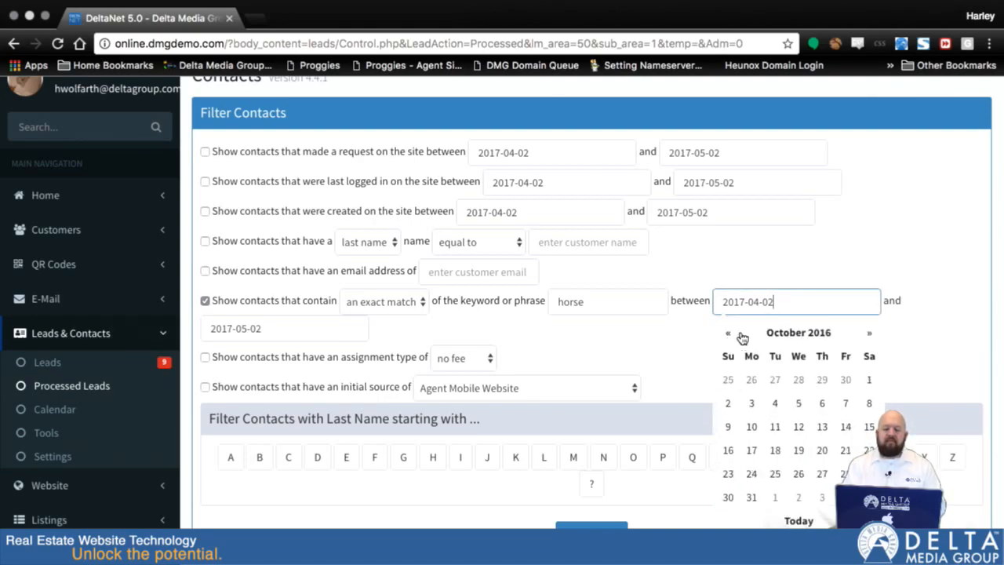
{"action": "left_click", "coordinate": [929, 350]}
Update the contact list with the exact-match "horse" filter and check which contacts are listed
{"action": "scroll", "coordinate": [753, 376], "scroll_direction": "down", "scroll_amount": 3}
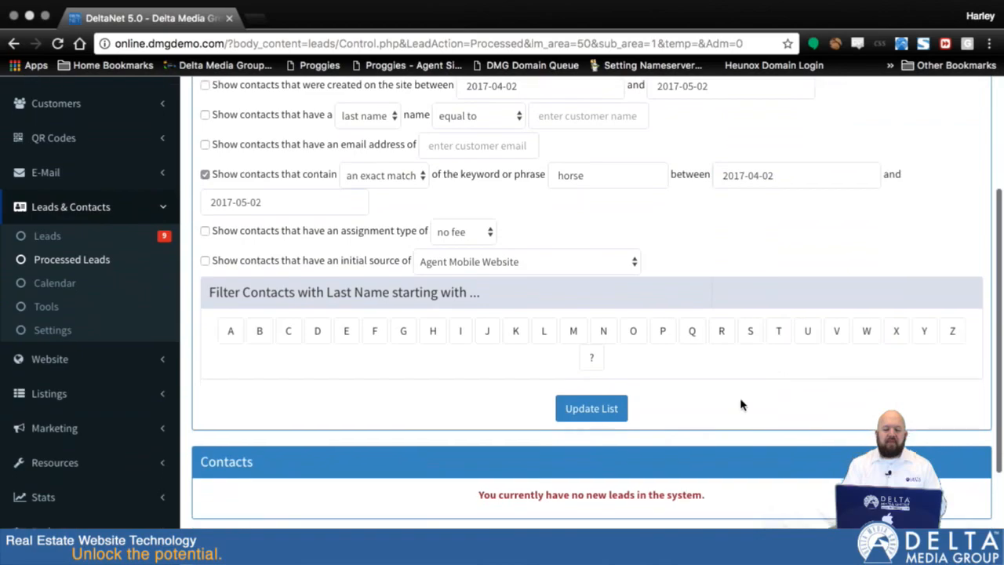
{"action": "left_click", "coordinate": [591, 408]}
{"action": "scroll", "coordinate": [788, 444], "scroll_direction": "down", "scroll_amount": 5}
{"action": "scroll", "coordinate": [788, 445], "scroll_direction": "down", "scroll_amount": 2}
{"action": "scroll", "coordinate": [788, 445], "scroll_direction": "up", "scroll_amount": 2}
{"action": "scroll", "coordinate": [788, 446], "scroll_direction": "down", "scroll_amount": 1}
{"action": "scroll", "coordinate": [788, 445], "scroll_direction": "up", "scroll_amount": 5}
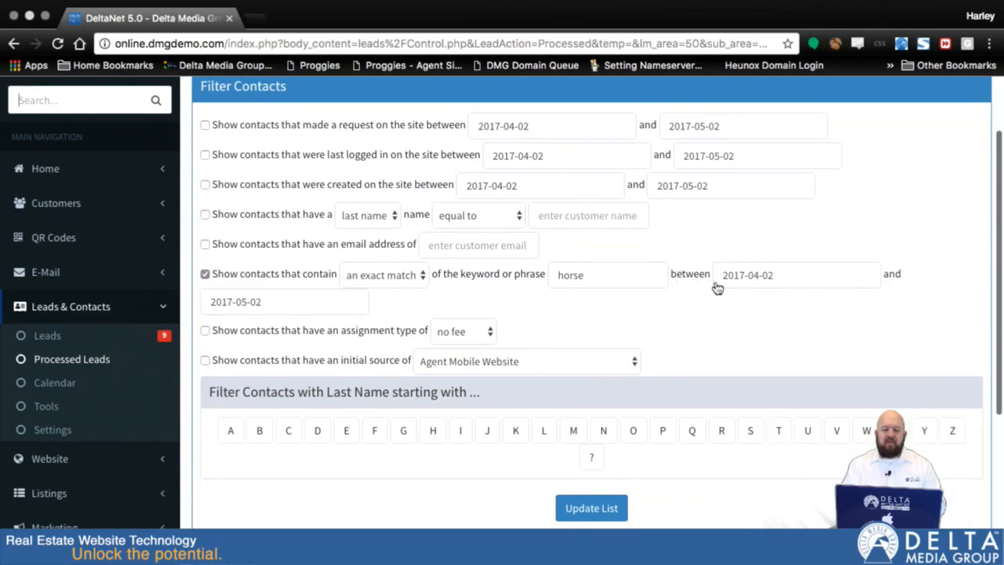
Change the keyword filter to any match and set its start date to 2016-05-29
{"action": "left_click", "coordinate": [870, 271]}
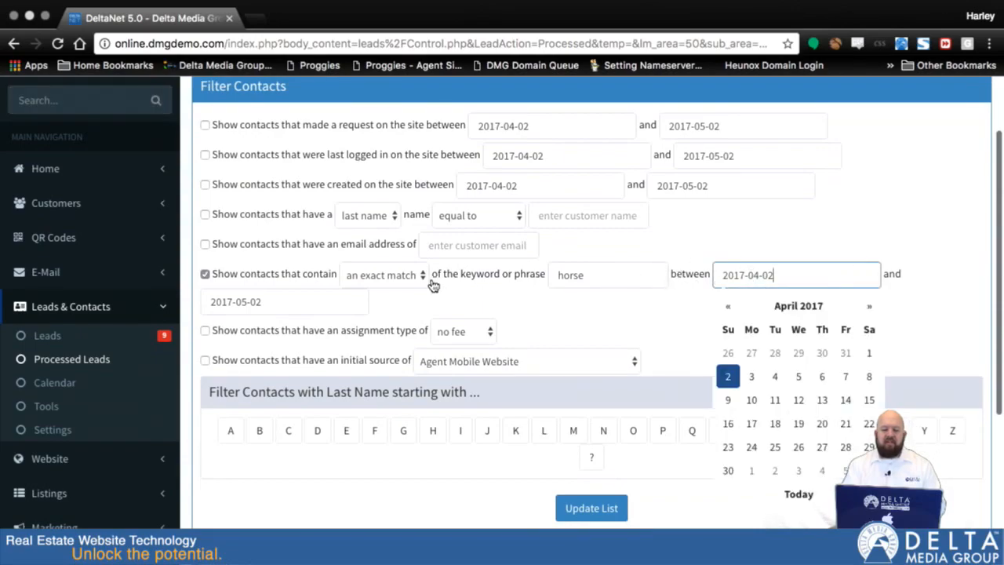
{"action": "left_click", "coordinate": [408, 274]}
{"action": "left_click", "coordinate": [369, 289]}
{"action": "left_click", "coordinate": [802, 284]}
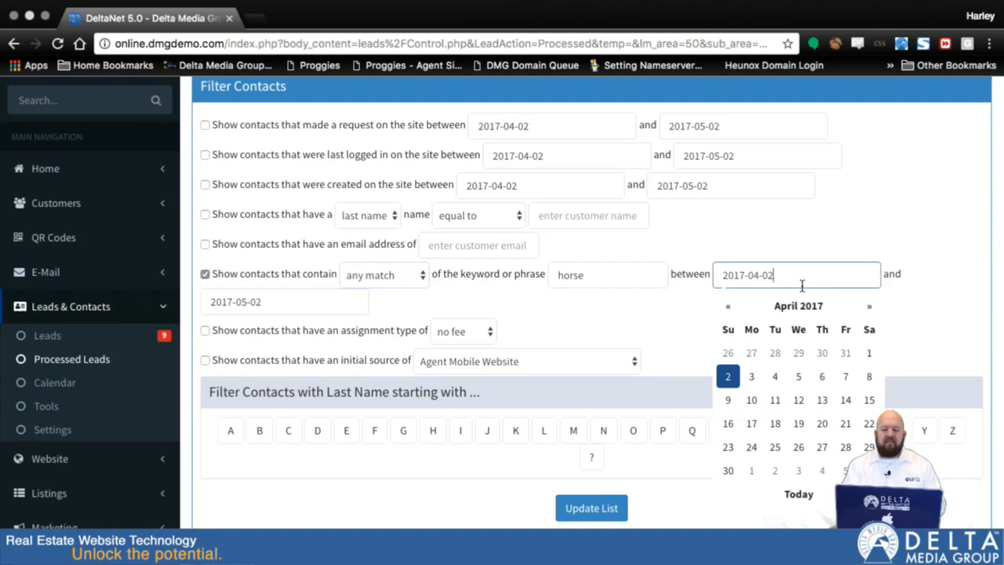
{"action": "triple_click", "coordinate": [726, 312]}
{"action": "double_click", "coordinate": [726, 312]}
{"action": "double_click", "coordinate": [726, 312]}
{"action": "triple_click", "coordinate": [726, 312]}
{"action": "left_click", "coordinate": [728, 353]}
{"action": "left_click", "coordinate": [679, 348]}
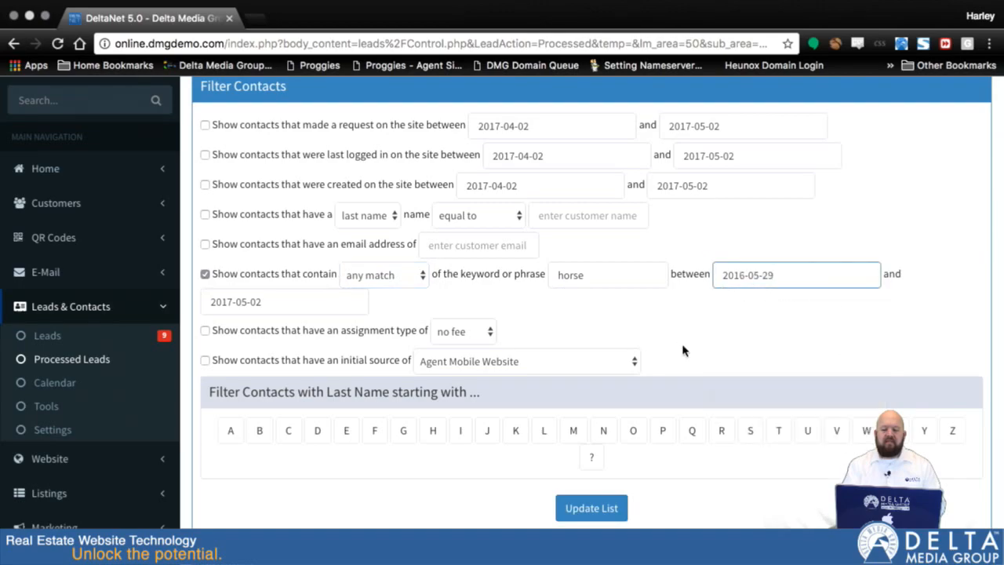
Update the contact list for any match of "horse" since 2016-05-29 and check the results
{"action": "scroll", "coordinate": [729, 382], "scroll_direction": "down", "scroll_amount": 1}
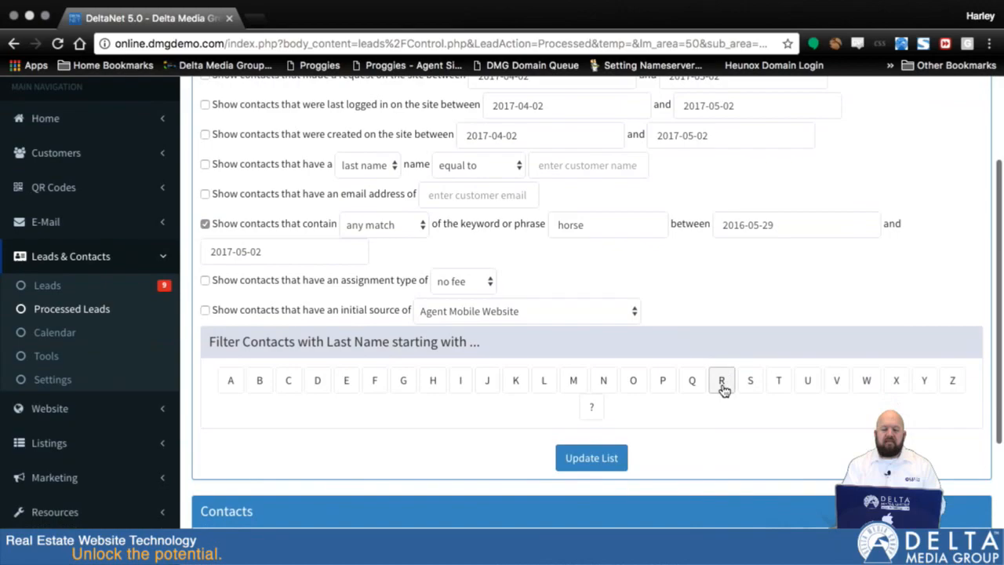
{"action": "left_click", "coordinate": [591, 459]}
{"action": "scroll", "coordinate": [745, 471], "scroll_direction": "down", "scroll_amount": 5}
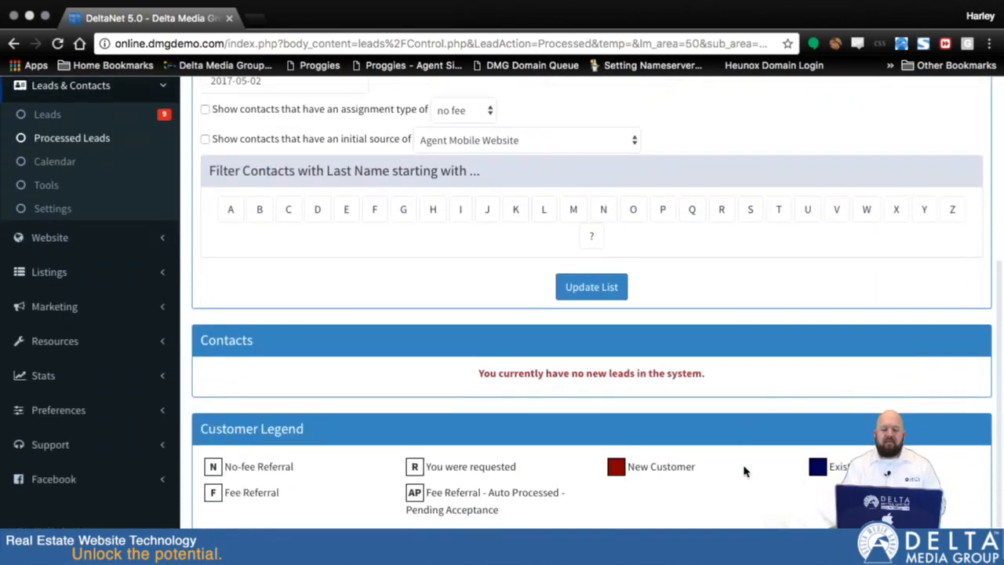
{"action": "scroll", "coordinate": [745, 470], "scroll_direction": "up", "scroll_amount": 5}
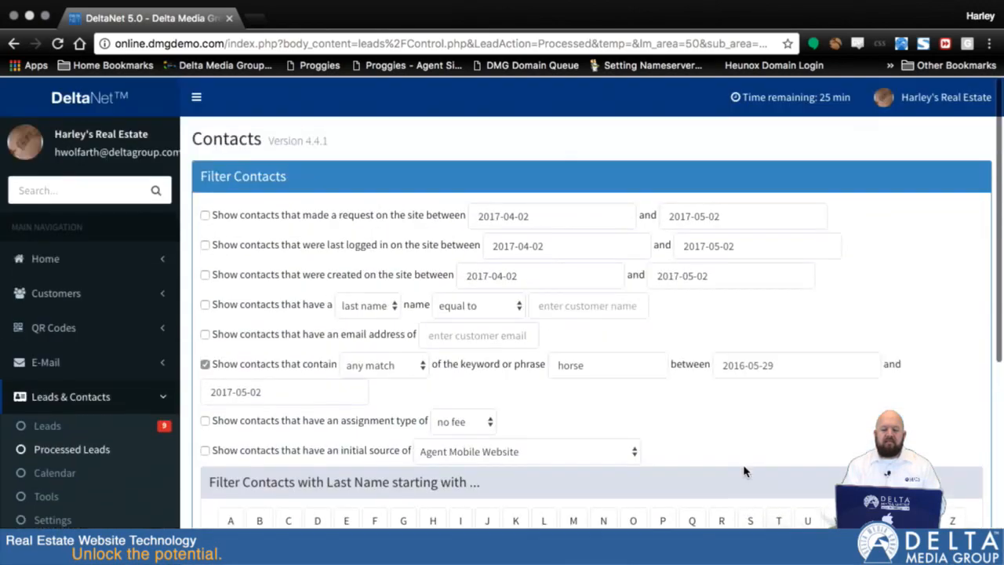
Set the keyword filter's start date to 2010-05-29 and its keyword to "lake", with the filter enabled
{"action": "left_click", "coordinate": [750, 360]}
{"action": "key", "text": "BackSpace"}
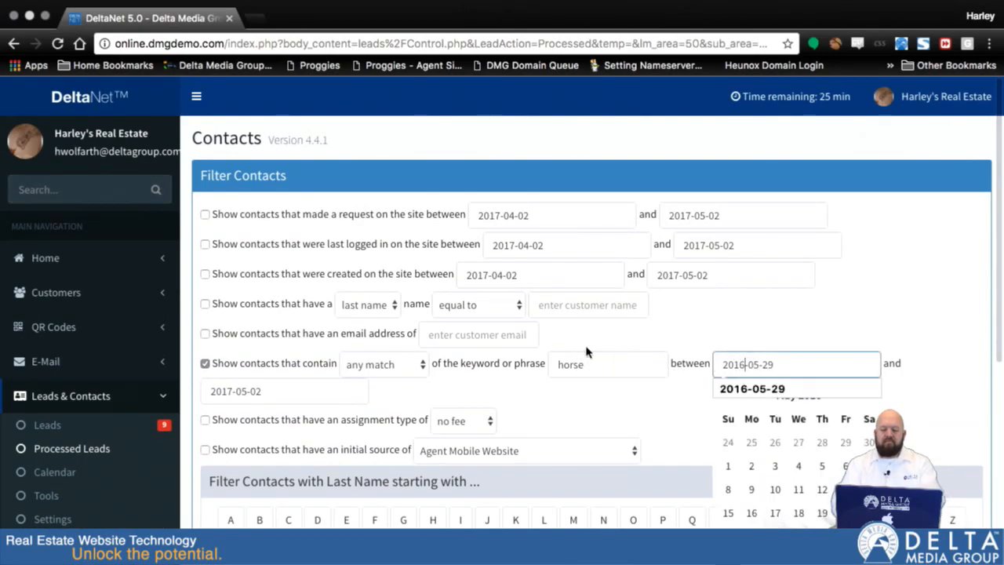
{"action": "type", "text": "0"}
{"action": "left_click", "coordinate": [620, 364]}
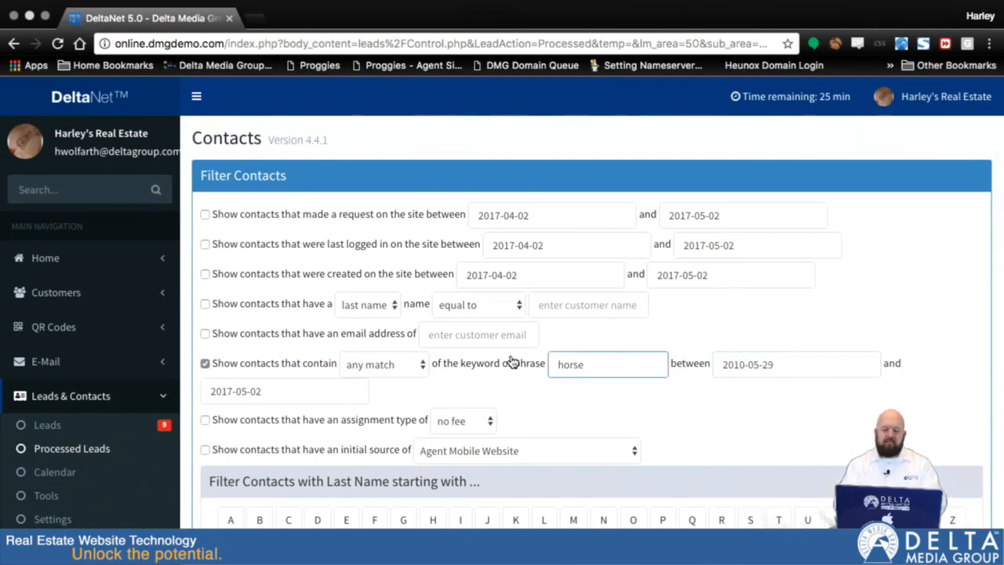
{"action": "key", "text": "super+a"}
{"action": "type", "text": "lake"}
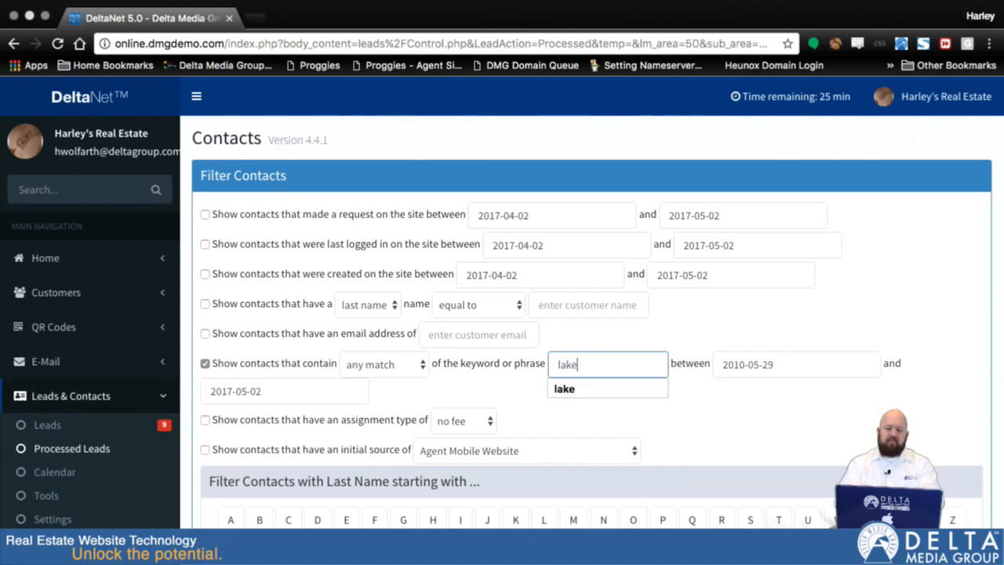
{"action": "scroll", "coordinate": [721, 427], "scroll_direction": "down", "scroll_amount": 2}
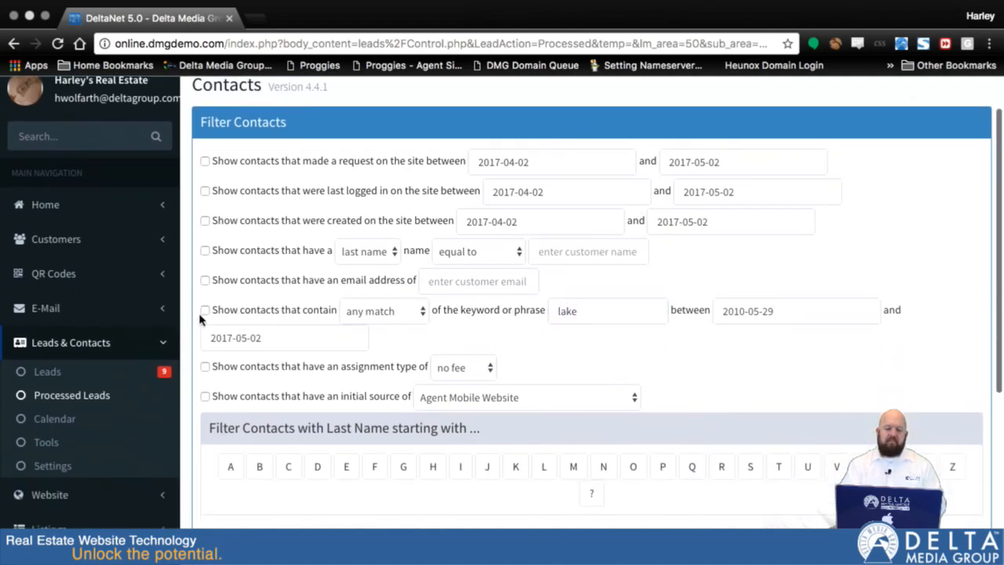
{"action": "left_click", "coordinate": [204, 313]}
Update the contact list for the "lake" keyword and review the matching contacts and the filter options
{"action": "scroll", "coordinate": [556, 410], "scroll_direction": "down", "scroll_amount": 2}
{"action": "left_click", "coordinate": [571, 464]}
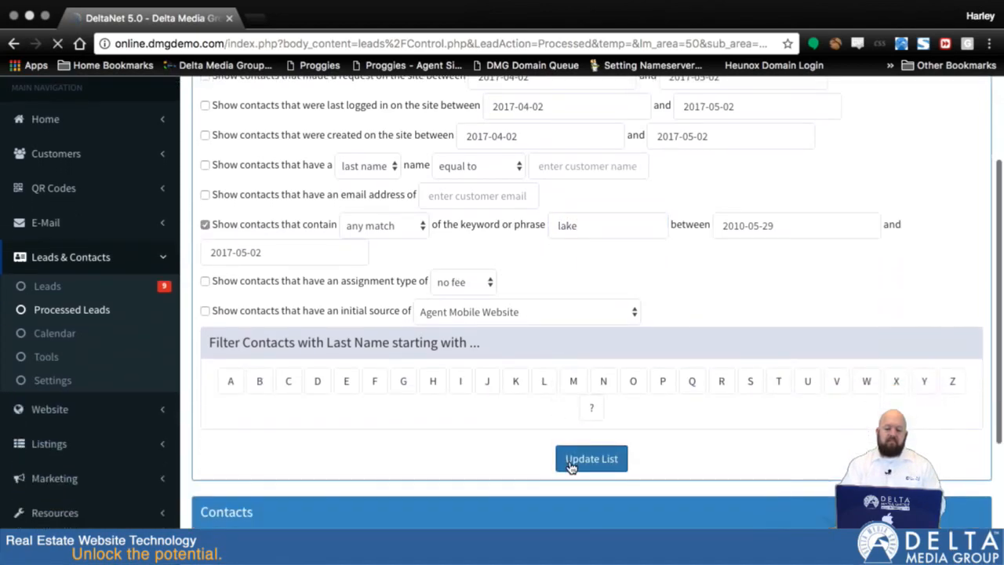
{"action": "scroll", "coordinate": [779, 458], "scroll_direction": "down", "scroll_amount": 10}
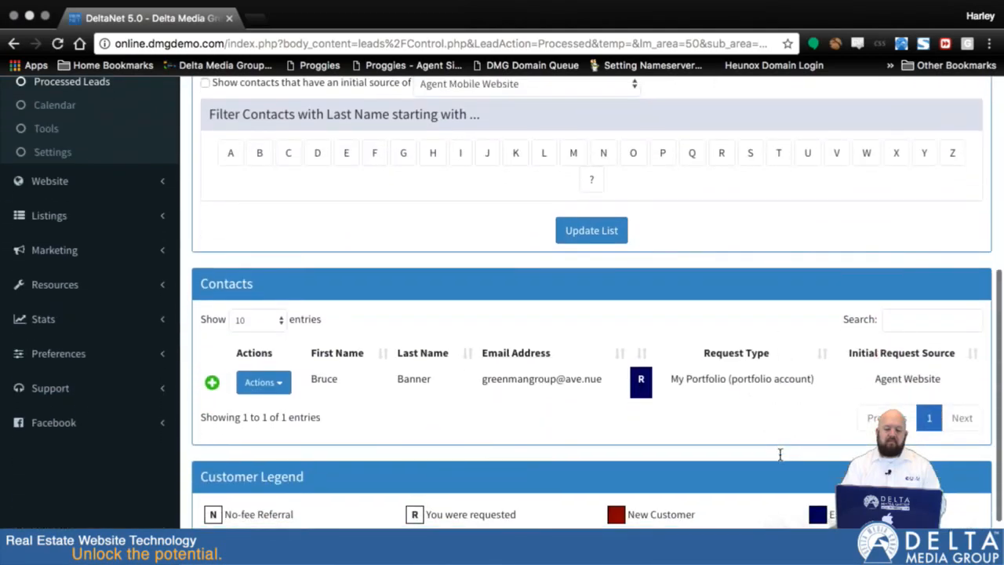
{"action": "scroll", "coordinate": [723, 202], "scroll_direction": "up", "scroll_amount": 4}
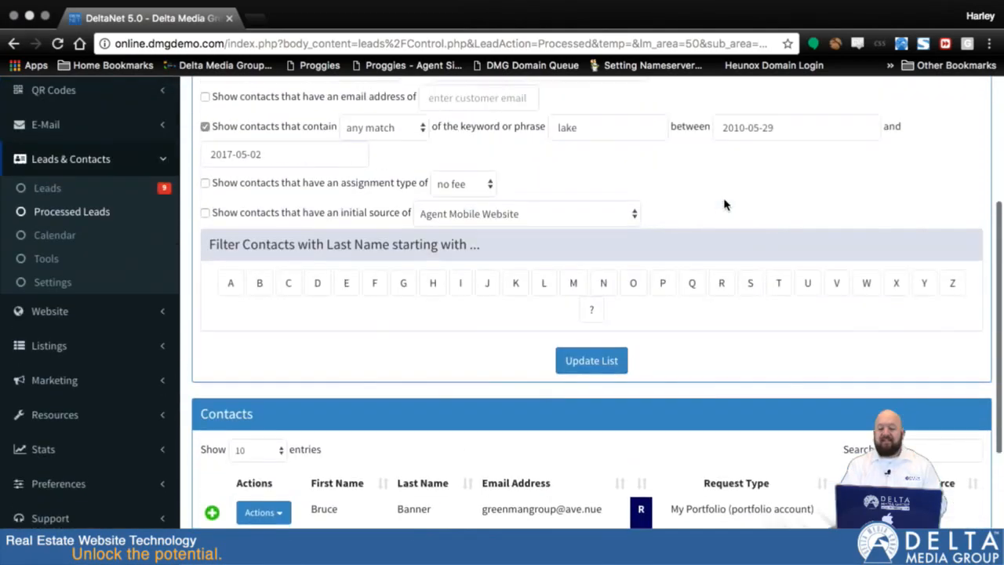
{"action": "scroll", "coordinate": [723, 197], "scroll_direction": "down", "scroll_amount": 2}
{"action": "scroll", "coordinate": [724, 203], "scroll_direction": "up", "scroll_amount": 6}
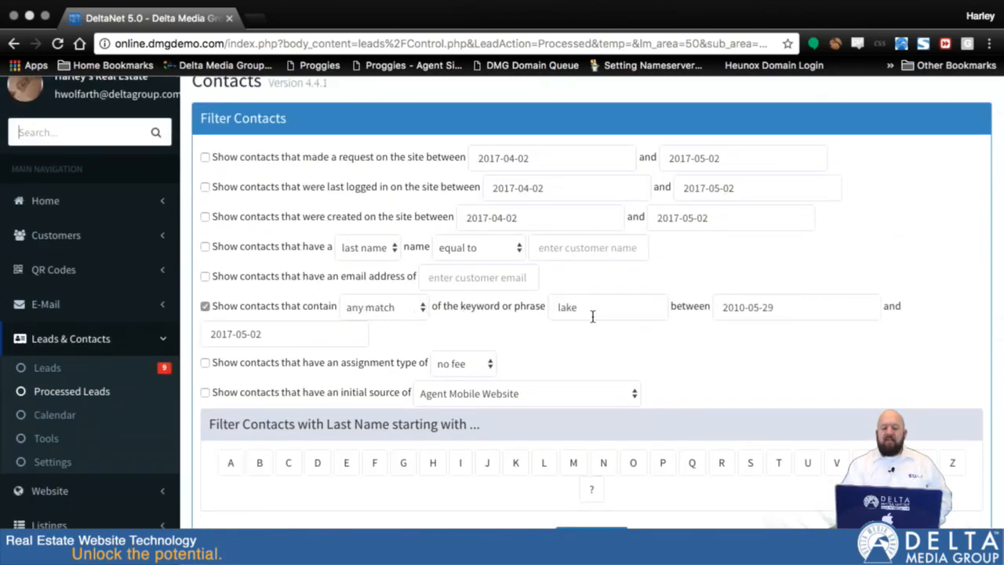
{"action": "scroll", "coordinate": [596, 305], "scroll_direction": "down", "scroll_amount": 2}
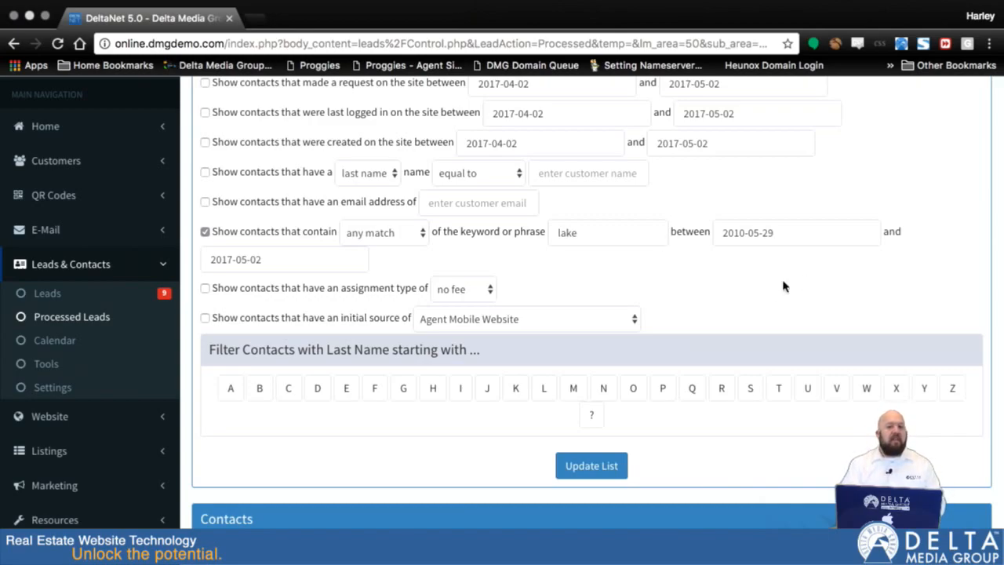
{"action": "scroll", "coordinate": [665, 316], "scroll_direction": "down", "scroll_amount": 1}
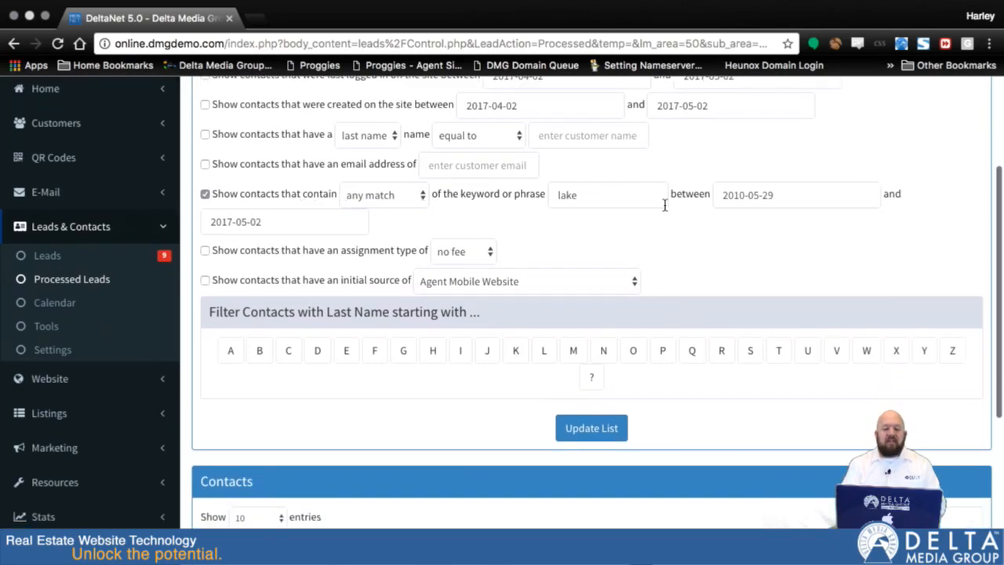
{"action": "scroll", "coordinate": [772, 333], "scroll_direction": "down", "scroll_amount": 5}
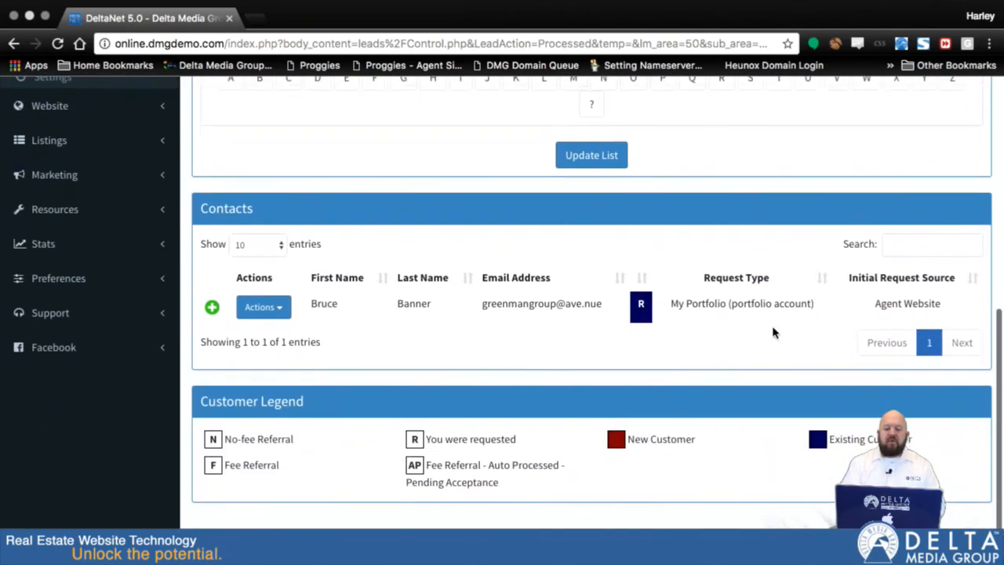
{"action": "scroll", "coordinate": [772, 333], "scroll_direction": "up", "scroll_amount": 4}
{"action": "scroll", "coordinate": [772, 332], "scroll_direction": "up", "scroll_amount": 5}
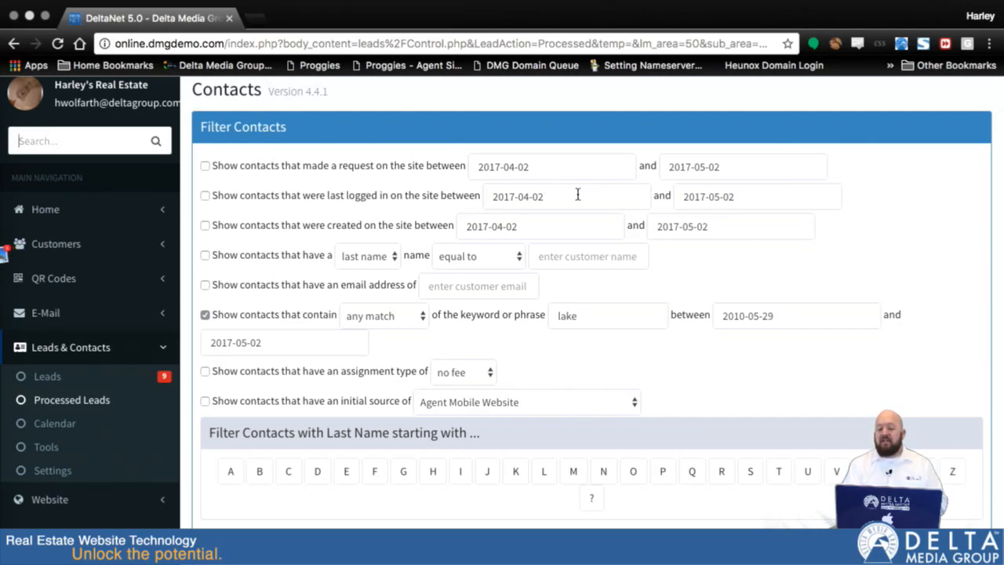
{"action": "left_click", "coordinate": [206, 196]}
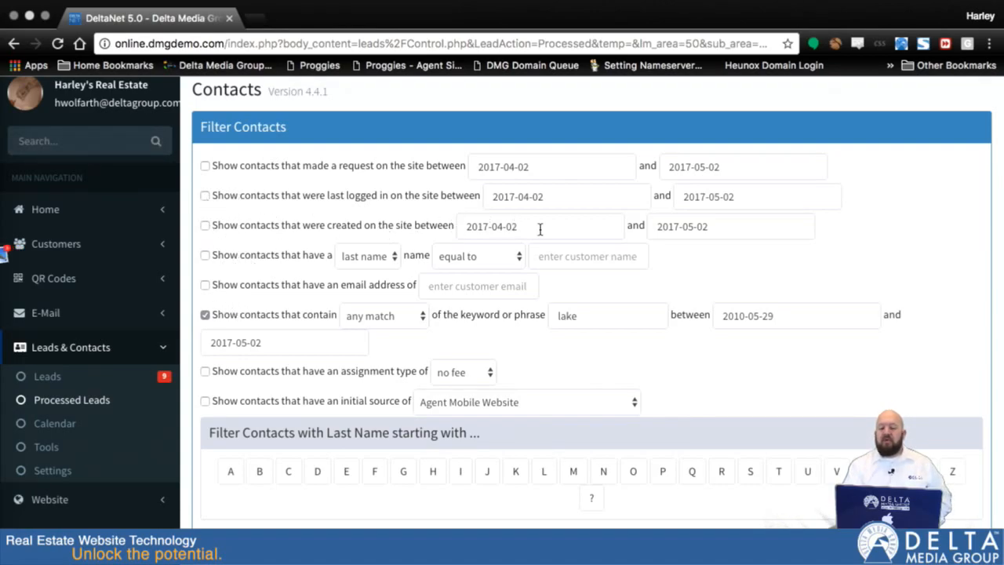
Filter the contacts by creation date between 2017-04-02 and 2017-05-02, update the list, and review the resulting contacts
{"action": "left_click", "coordinate": [204, 226]}
{"action": "scroll", "coordinate": [555, 401], "scroll_direction": "down", "scroll_amount": 3}
{"action": "left_click", "coordinate": [593, 414]}
{"action": "scroll", "coordinate": [784, 432], "scroll_direction": "down", "scroll_amount": 5}
{"action": "scroll", "coordinate": [784, 432], "scroll_direction": "down", "scroll_amount": 3}
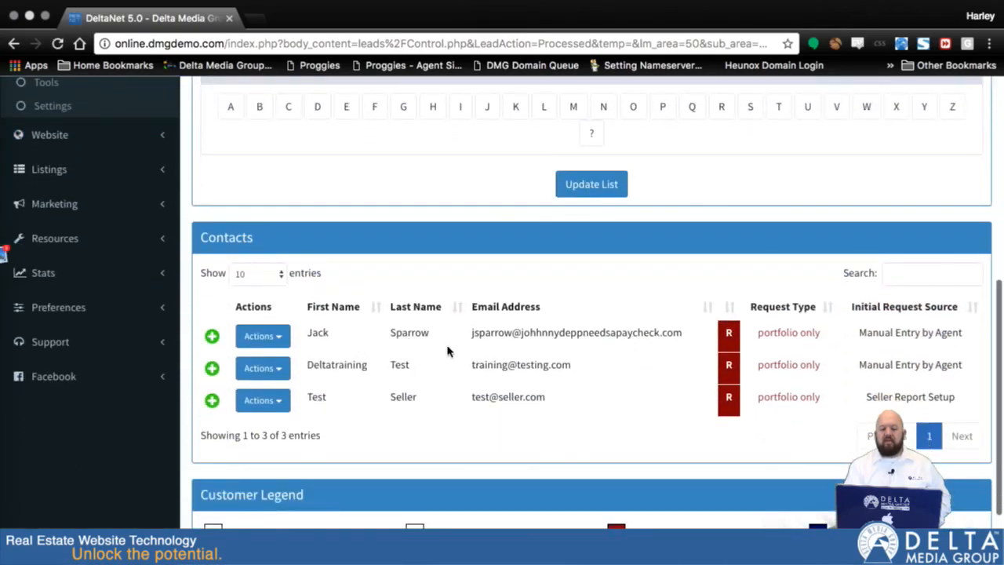
{"action": "scroll", "coordinate": [596, 275], "scroll_direction": "up", "scroll_amount": 5}
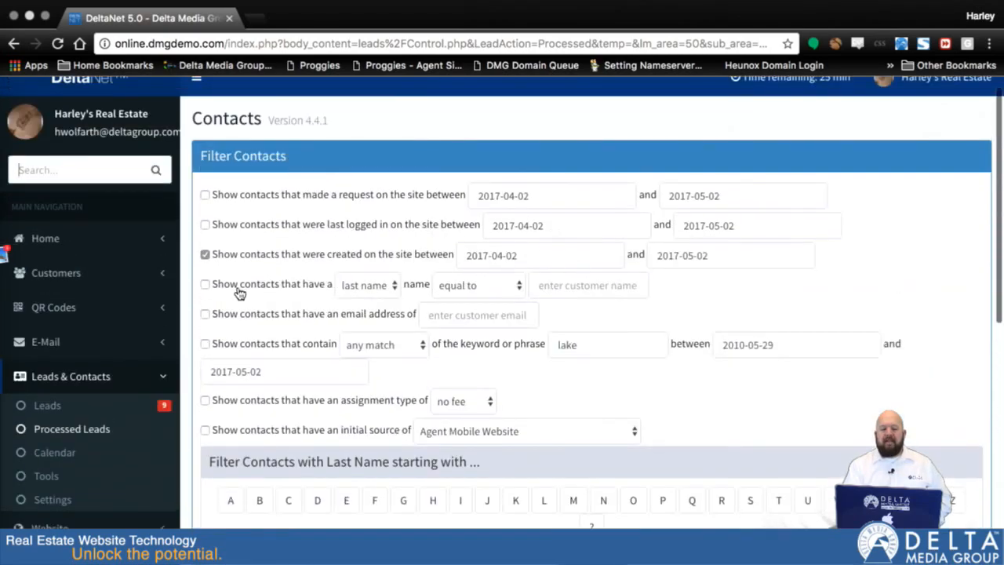
Examine the name filter's choices, the email address filter, and the calendar for the keyword filter's start date
{"action": "left_click", "coordinate": [389, 287]}
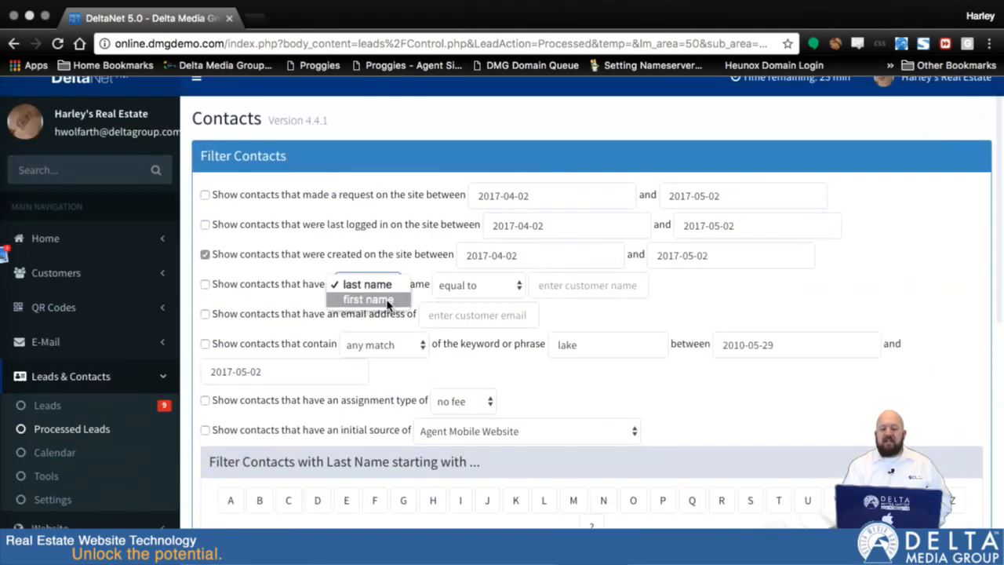
{"action": "left_click", "coordinate": [279, 297]}
{"action": "left_click", "coordinate": [473, 313]}
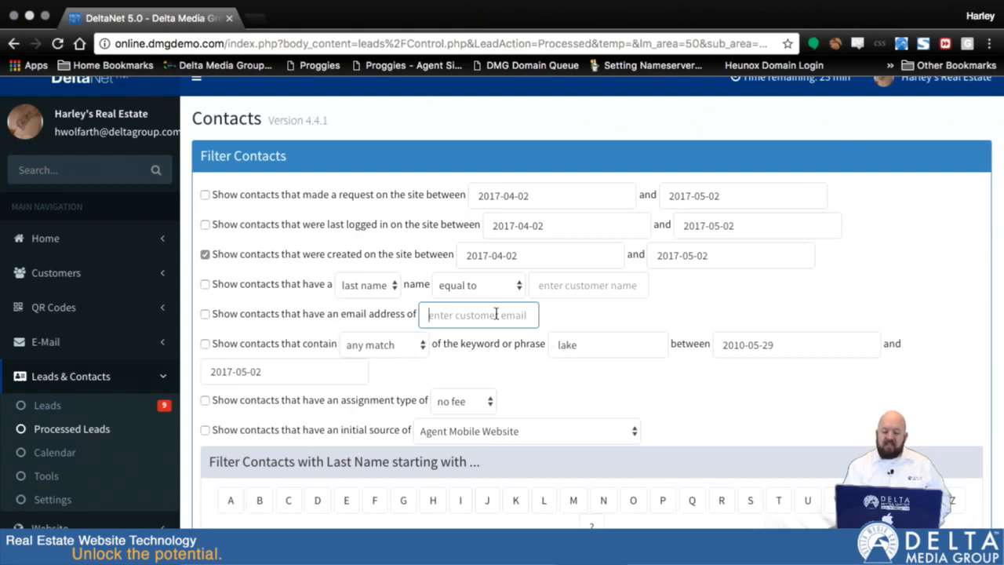
{"action": "left_click", "coordinate": [783, 345]}
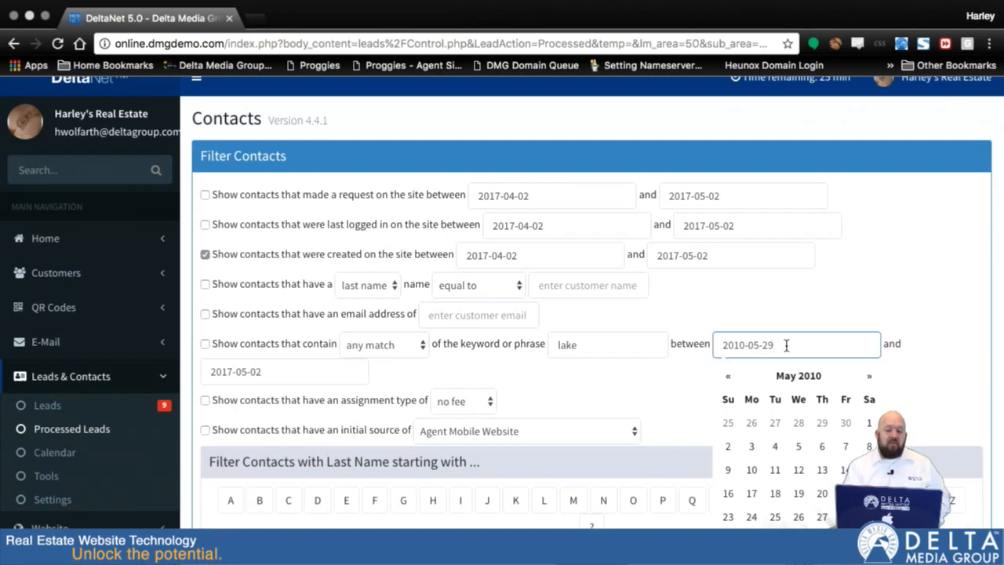
{"action": "left_click", "coordinate": [563, 386]}
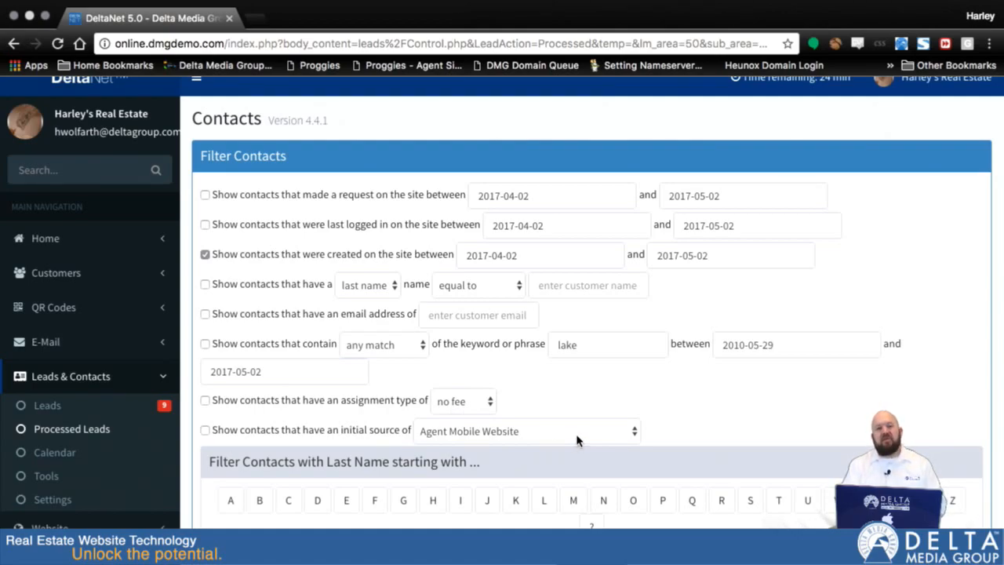
Browse the available initial sources and enable the initial source filter with Agent Mobile Website
{"action": "scroll", "coordinate": [667, 423], "scroll_direction": "down", "scroll_amount": 3}
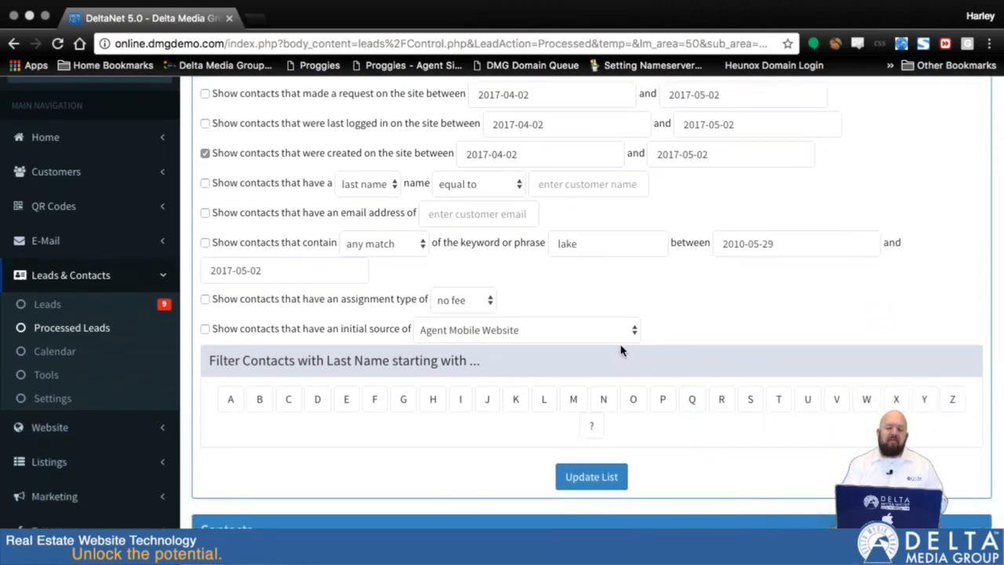
{"action": "left_click", "coordinate": [596, 324]}
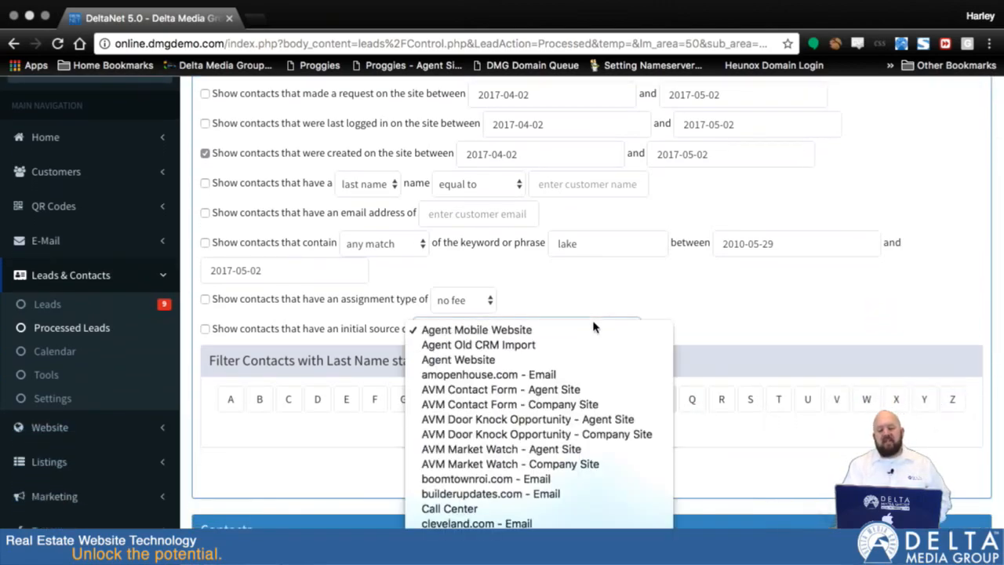
{"action": "scroll", "coordinate": [564, 526], "scroll_direction": "down", "scroll_amount": 5}
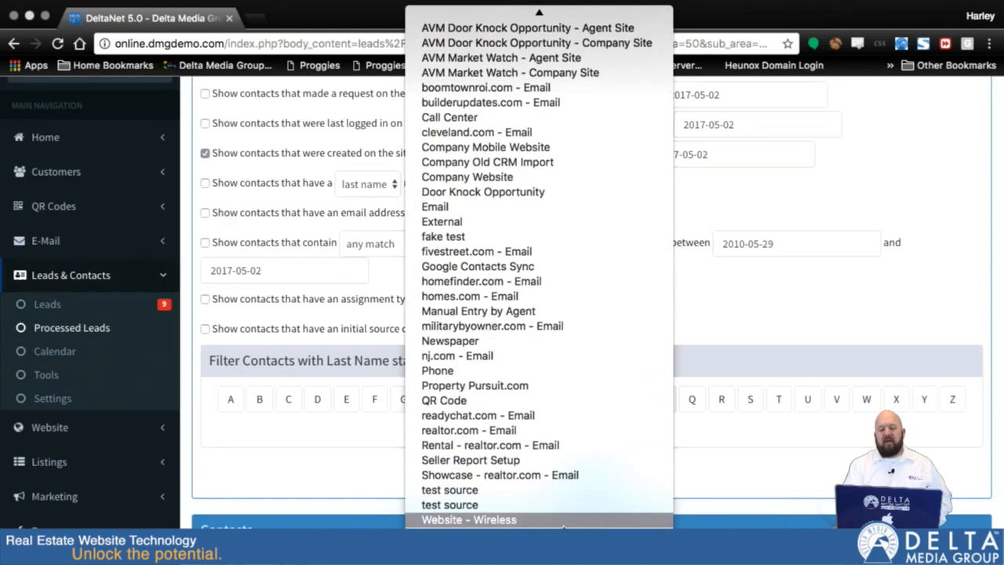
{"action": "scroll", "coordinate": [564, 526], "scroll_direction": "up", "scroll_amount": 2}
{"action": "left_click", "coordinate": [735, 316]}
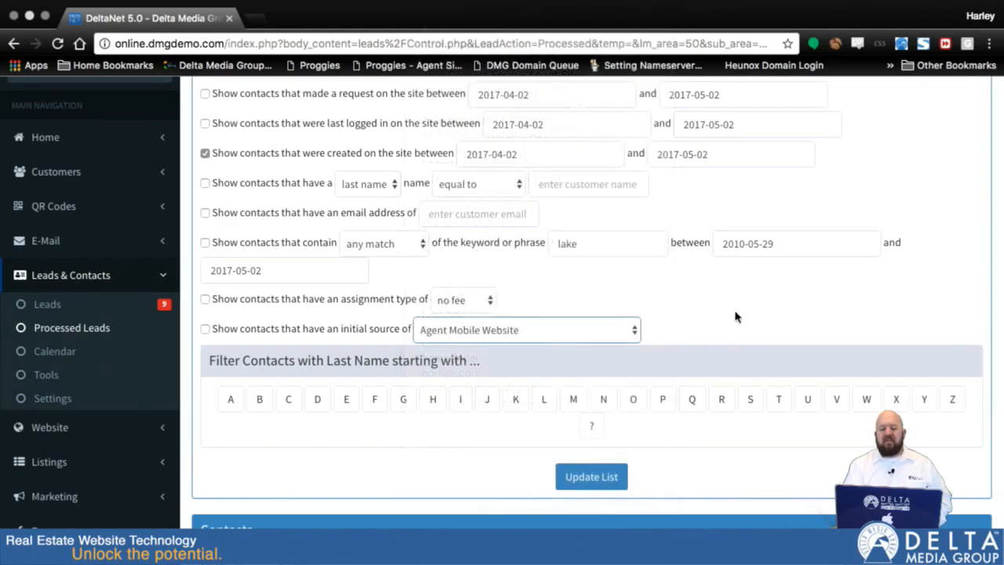
{"action": "left_click", "coordinate": [205, 329]}
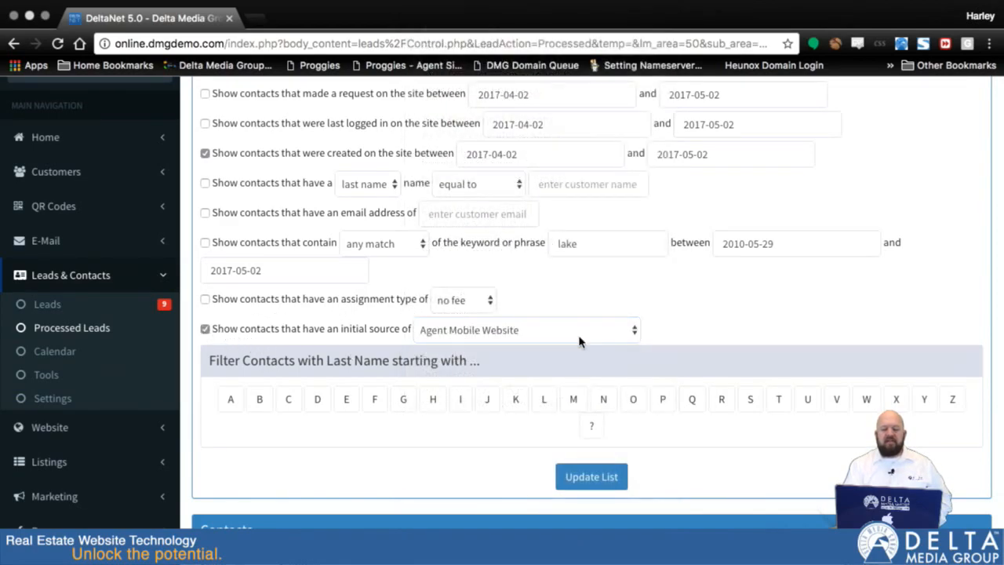
{"action": "scroll", "coordinate": [682, 314], "scroll_direction": "up", "scroll_amount": 3}
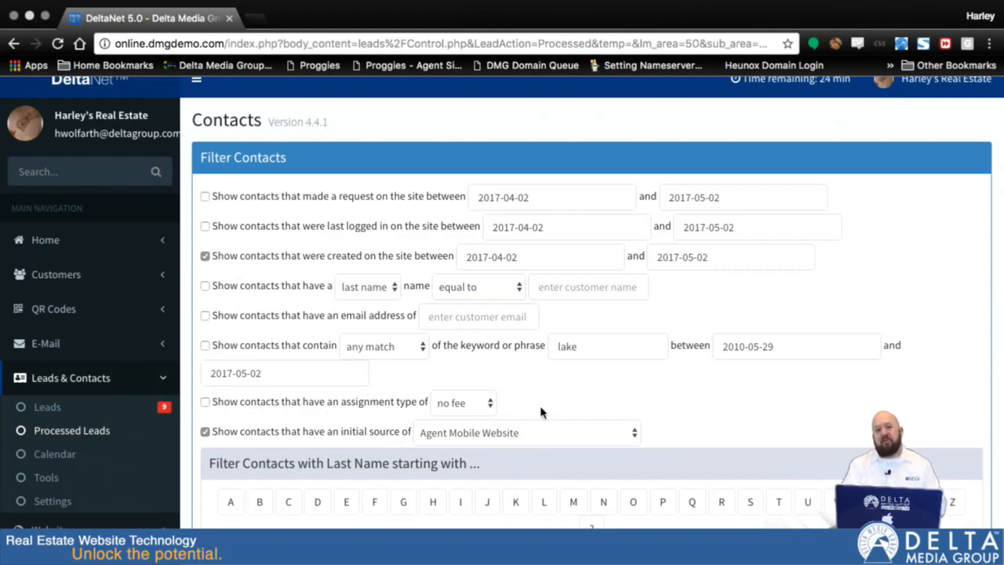
Open the website portfolio of the first contact in the list and look over its page
{"action": "scroll", "coordinate": [784, 413], "scroll_direction": "down", "scroll_amount": 10}
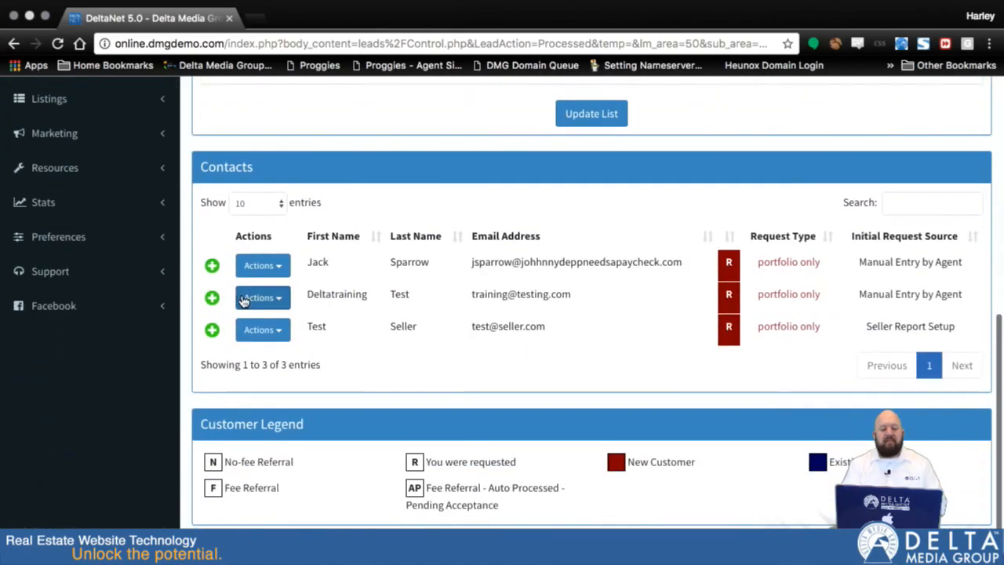
{"action": "left_click", "coordinate": [282, 268]}
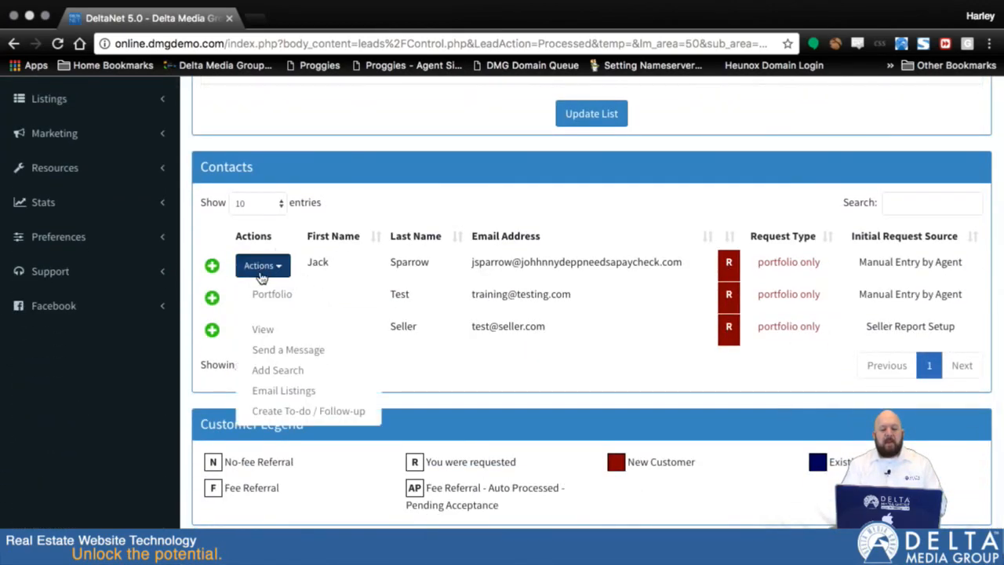
{"action": "left_click", "coordinate": [274, 293]}
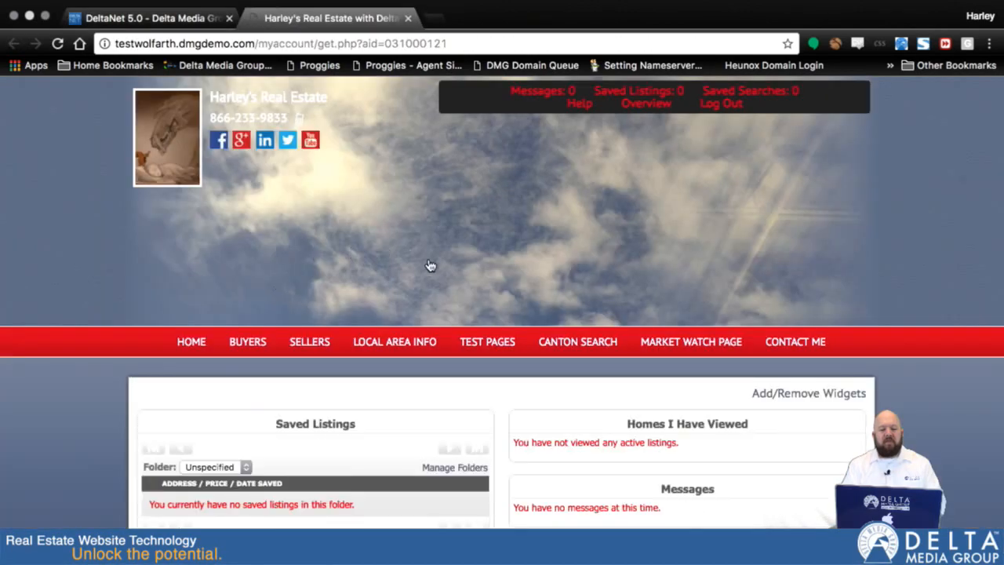
{"action": "scroll", "coordinate": [530, 301], "scroll_direction": "down", "scroll_amount": 3}
{"action": "scroll", "coordinate": [530, 301], "scroll_direction": "up", "scroll_amount": 3}
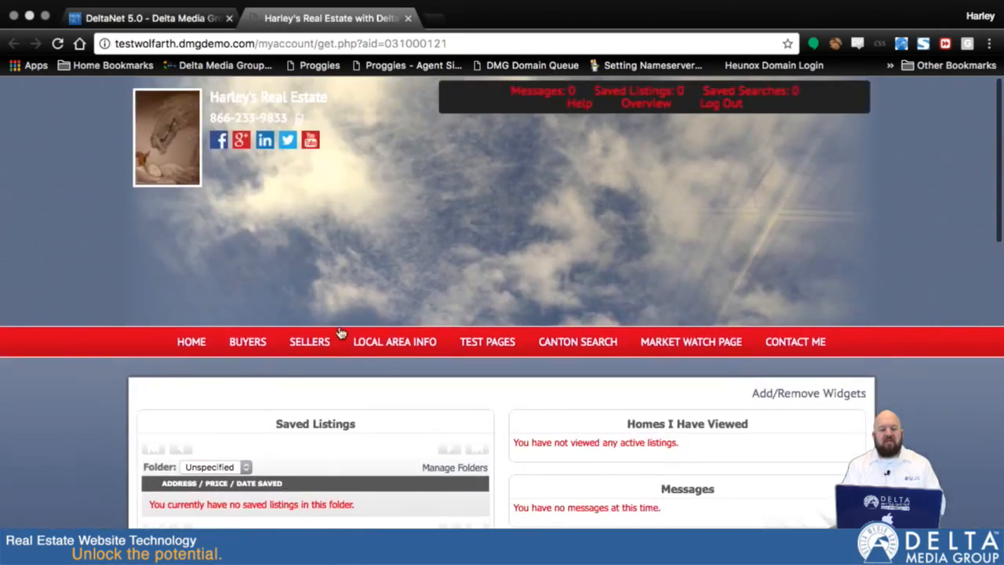
Open the residential listings search for buyers and run it without choosing any location
{"action": "mouse_move", "coordinate": [247, 343]}
{"action": "left_click", "coordinate": [248, 376]}
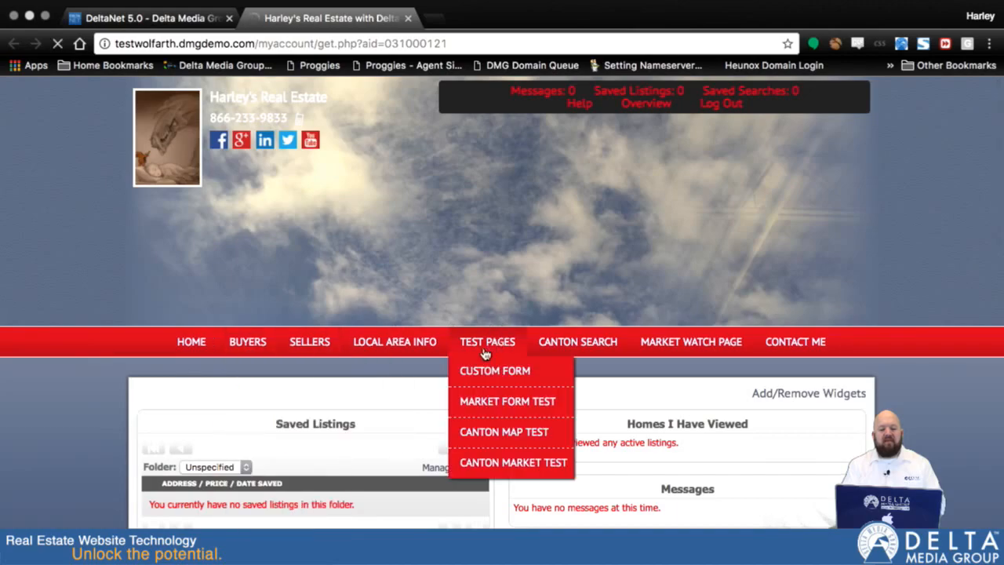
{"action": "scroll", "coordinate": [458, 373], "scroll_direction": "down", "scroll_amount": 5}
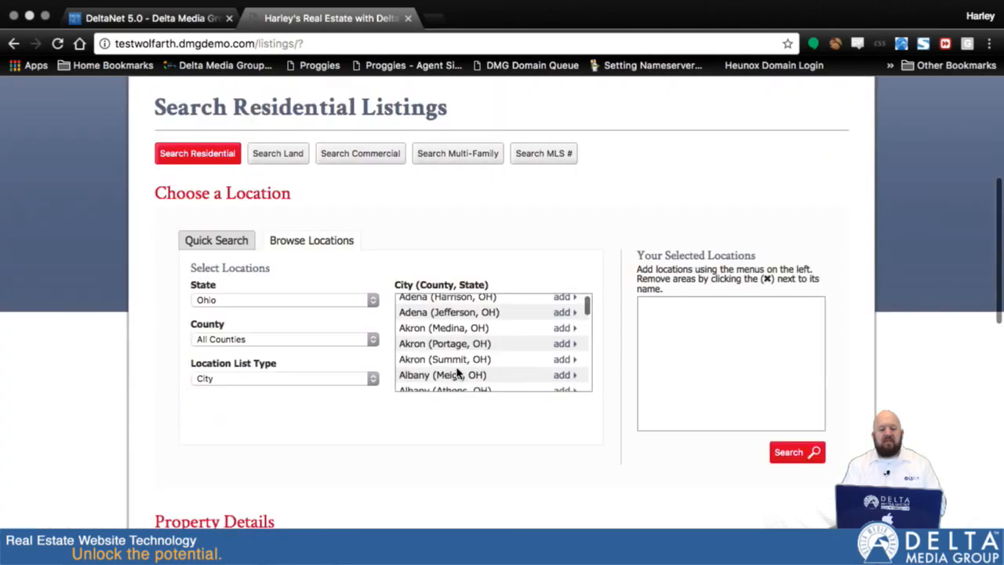
{"action": "left_click", "coordinate": [807, 454]}
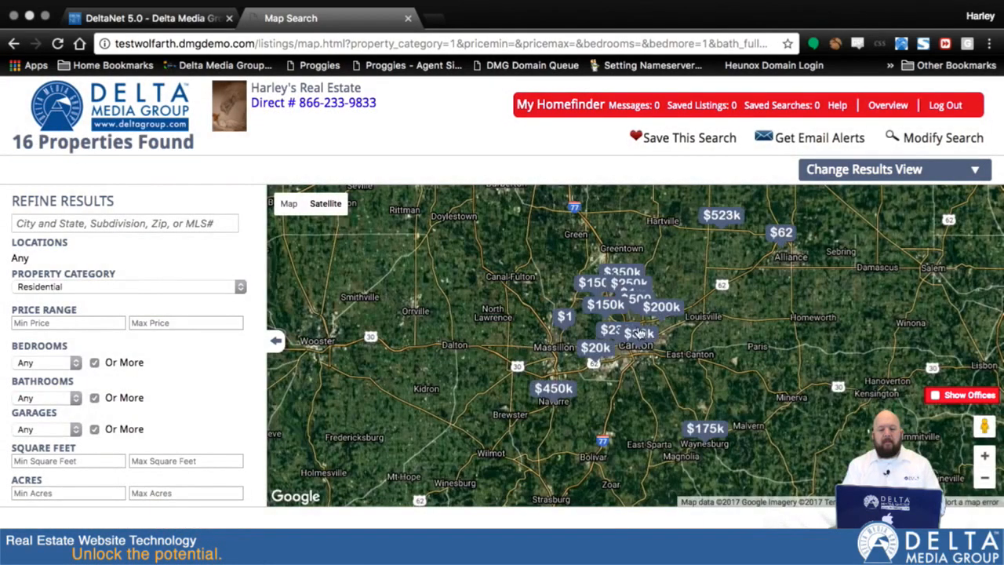
Open the full details of a property marked at Canton on the results map
{"action": "left_click", "coordinate": [639, 337]}
{"action": "left_click", "coordinate": [576, 320]}
{"action": "scroll", "coordinate": [709, 345], "scroll_direction": "down", "scroll_amount": 8}
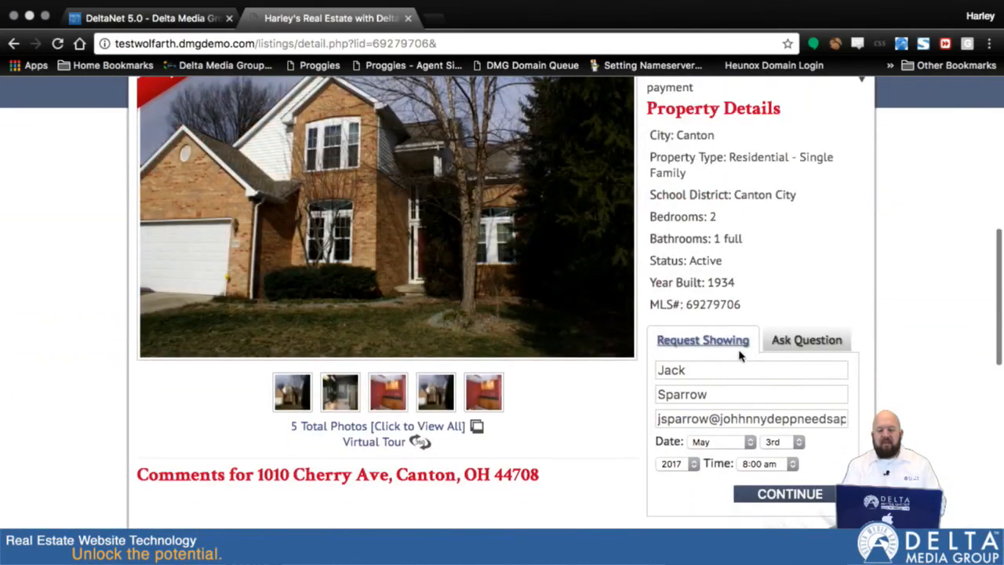
Ask a question about the property with the message "question" and submit the contact request
{"action": "left_click", "coordinate": [806, 342]}
{"action": "left_click", "coordinate": [710, 453]}
{"action": "type", "text": "question"}
{"action": "left_click", "coordinate": [756, 492]}
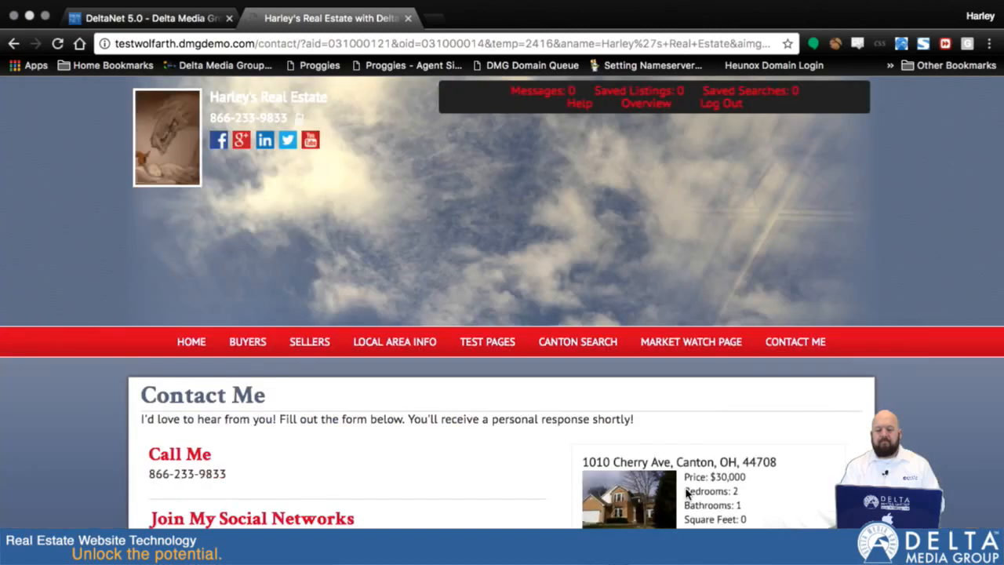
{"action": "scroll", "coordinate": [915, 444], "scroll_direction": "down", "scroll_amount": 10}
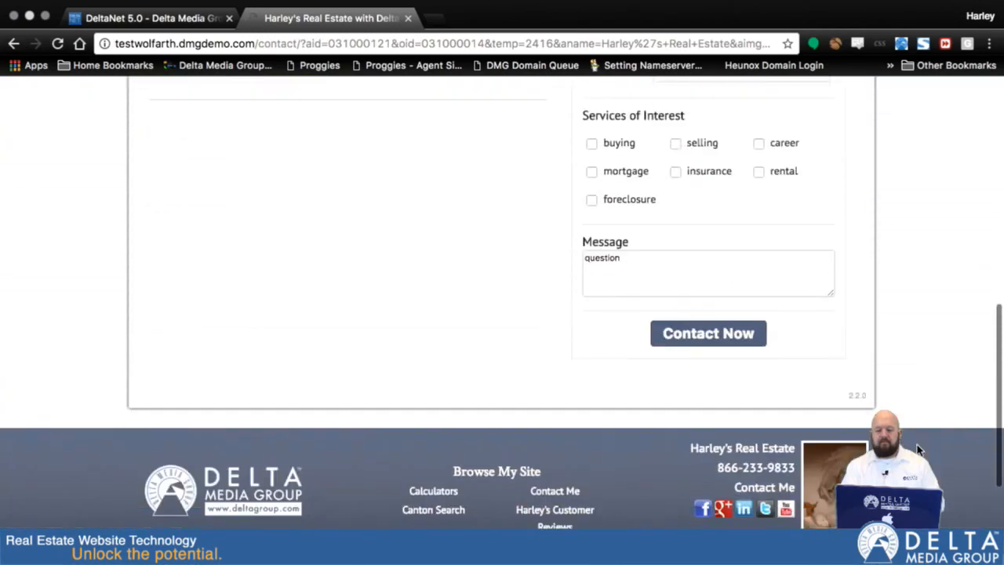
{"action": "left_click", "coordinate": [705, 335]}
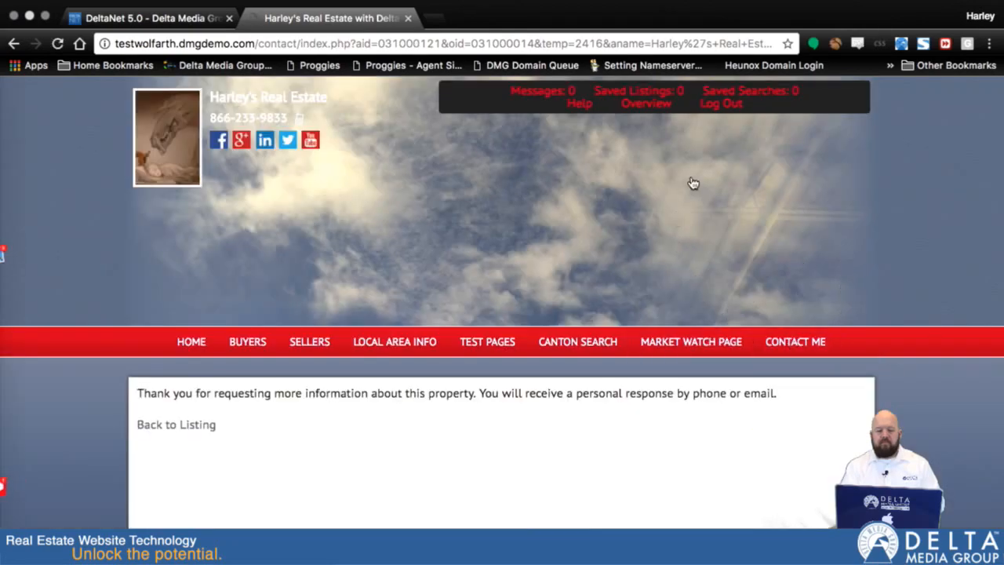
Log out of the customer's portfolio and return to DeltaNet to open the new leads list
{"action": "left_click", "coordinate": [719, 104]}
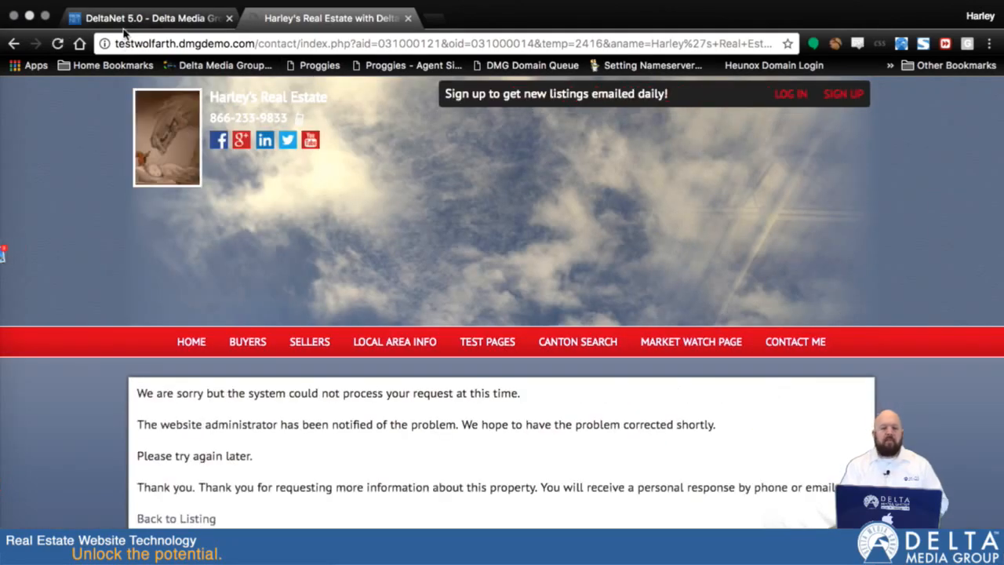
{"action": "left_click", "coordinate": [145, 18]}
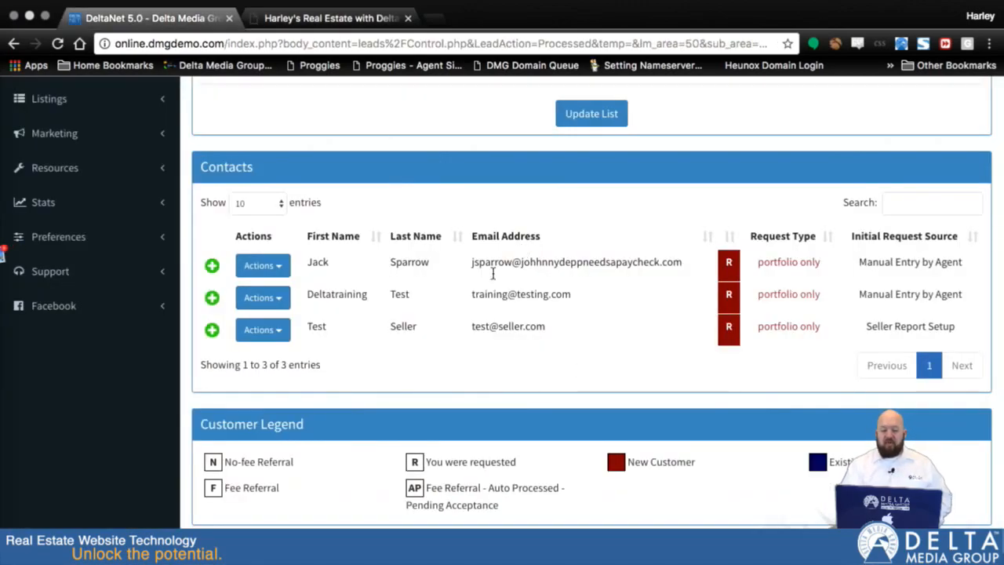
{"action": "scroll", "coordinate": [314, 329], "scroll_direction": "up", "scroll_amount": 5}
{"action": "left_click", "coordinate": [43, 313]}
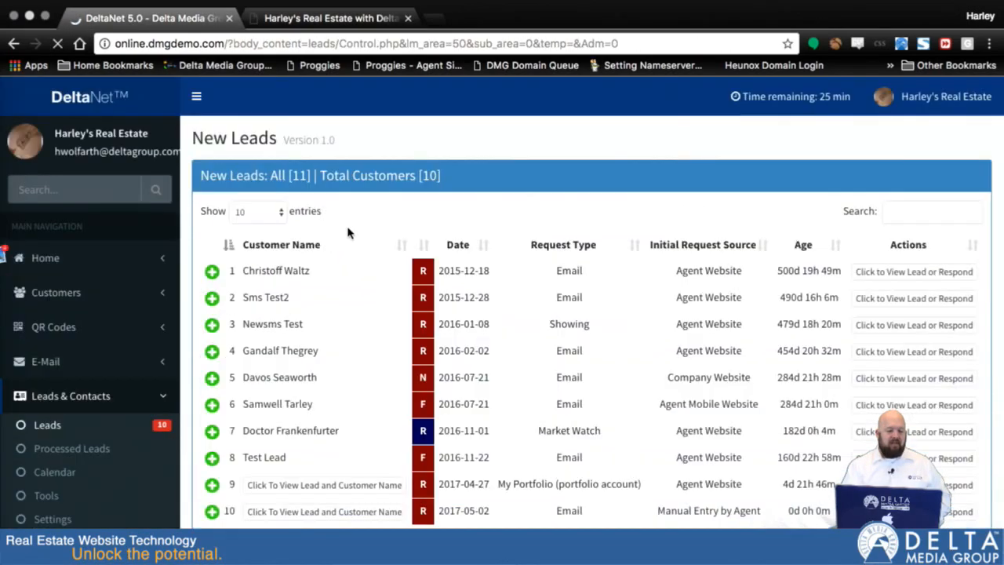
Open the new email lead dated 2017-05-02 and read through its property request and response methods
{"action": "scroll", "coordinate": [374, 292], "scroll_direction": "down", "scroll_amount": 1}
{"action": "scroll", "coordinate": [373, 292], "scroll_direction": "down", "scroll_amount": 2}
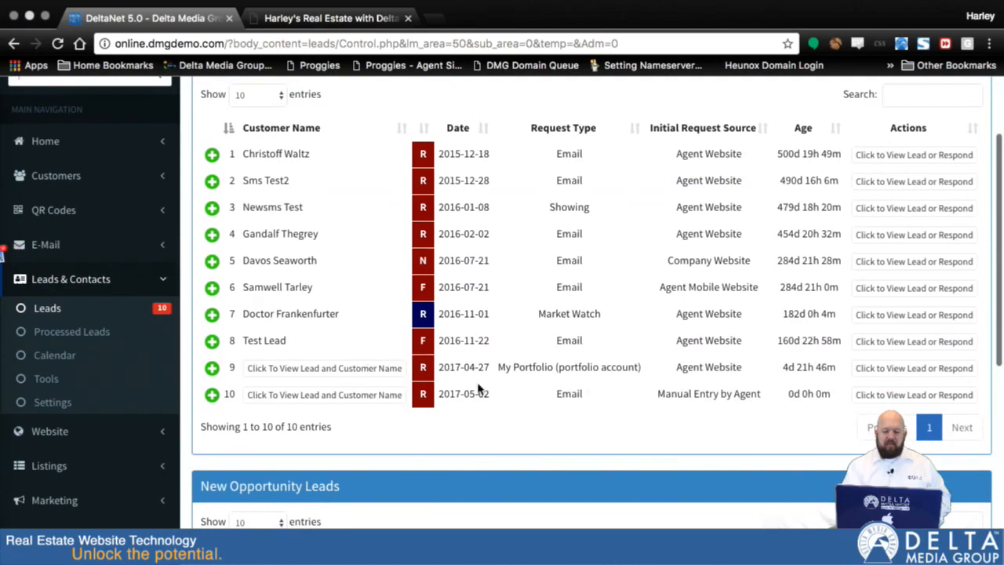
{"action": "left_click", "coordinate": [327, 395]}
{"action": "scroll", "coordinate": [491, 403], "scroll_direction": "down", "scroll_amount": 5}
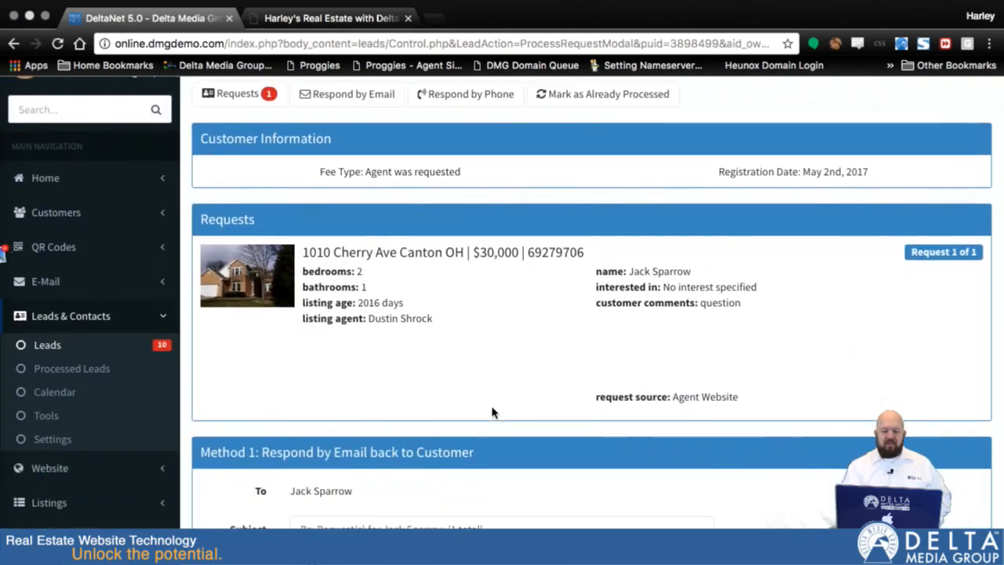
{"action": "scroll", "coordinate": [492, 411], "scroll_direction": "down", "scroll_amount": 5}
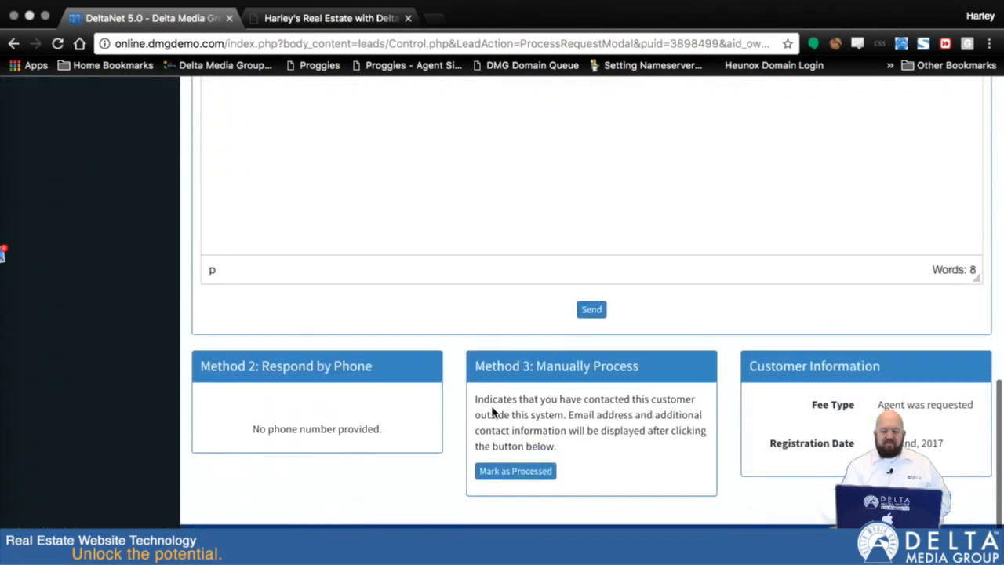
Mark the lead as processed, review the customer's contact information, and return to the new leads list
{"action": "left_click", "coordinate": [514, 476]}
{"action": "scroll", "coordinate": [541, 495], "scroll_direction": "up", "scroll_amount": 2}
{"action": "scroll", "coordinate": [541, 494], "scroll_direction": "down", "scroll_amount": 2}
{"action": "scroll", "coordinate": [589, 291], "scroll_direction": "up", "scroll_amount": 3}
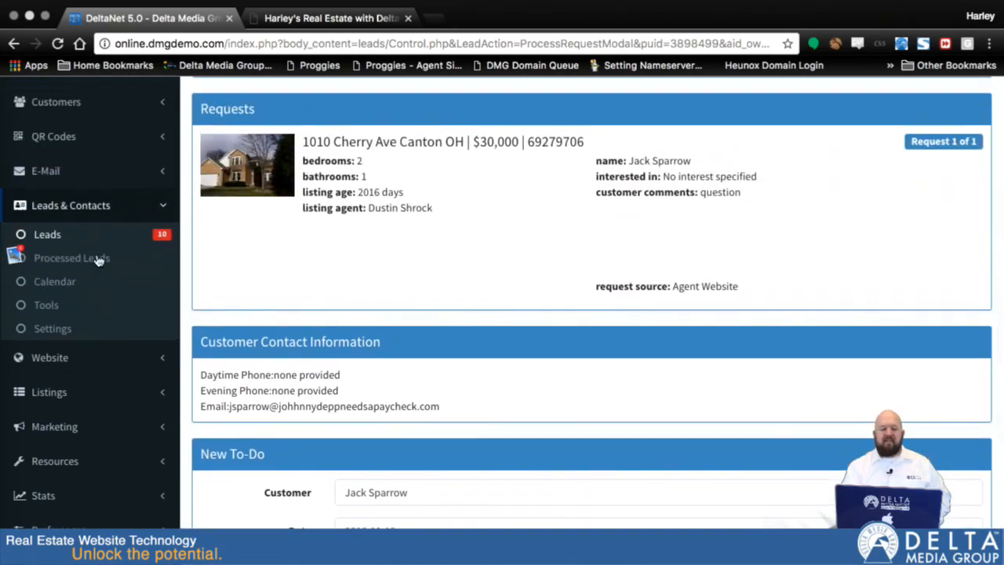
{"action": "left_click", "coordinate": [47, 234]}
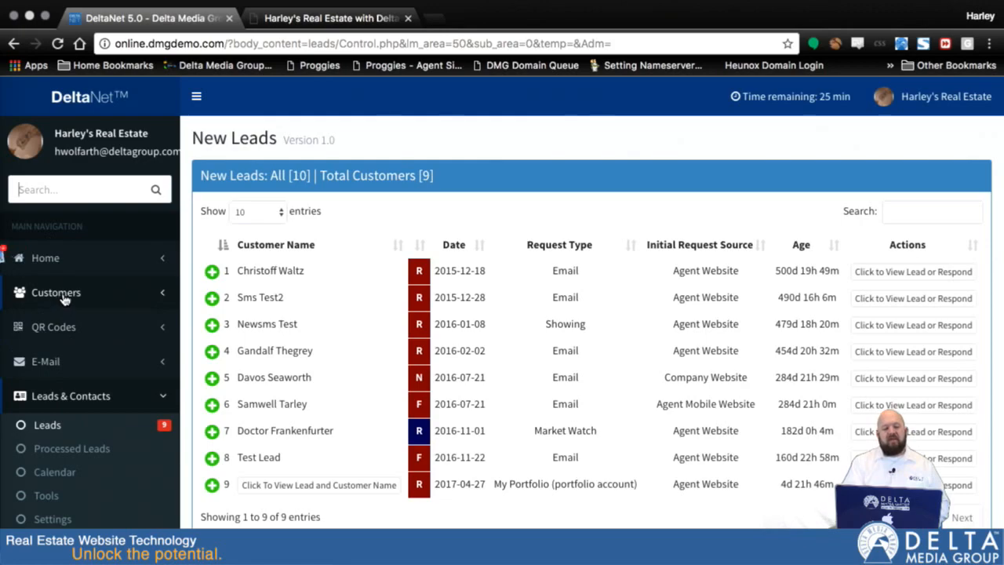
Filter the processed leads to contacts containing an exact match of the keyword "horse" and update the list
{"action": "left_click", "coordinate": [71, 449]}
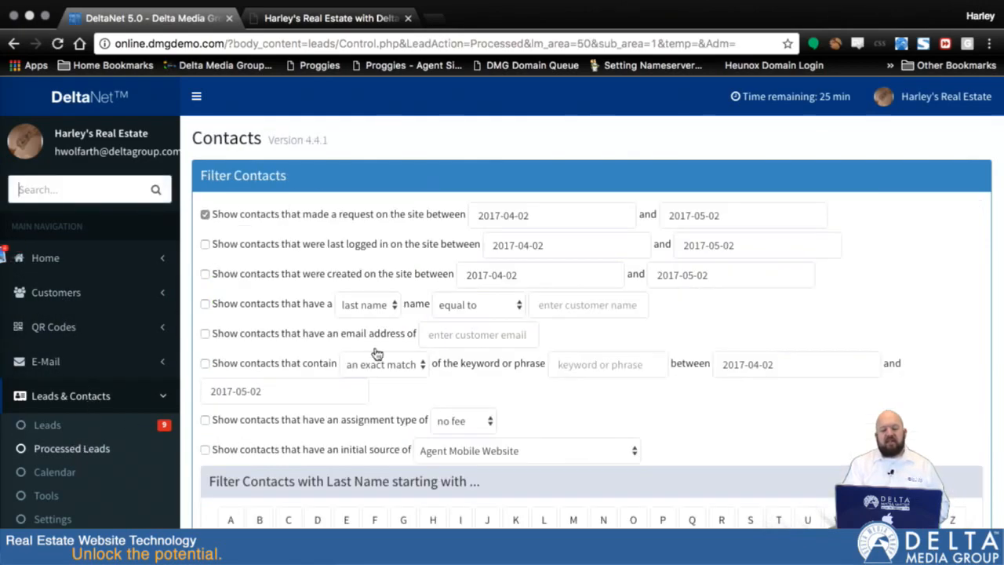
{"action": "scroll", "coordinate": [583, 365], "scroll_direction": "down", "scroll_amount": 5}
{"action": "scroll", "coordinate": [583, 365], "scroll_direction": "up", "scroll_amount": 3}
{"action": "scroll", "coordinate": [573, 370], "scroll_direction": "down", "scroll_amount": 1}
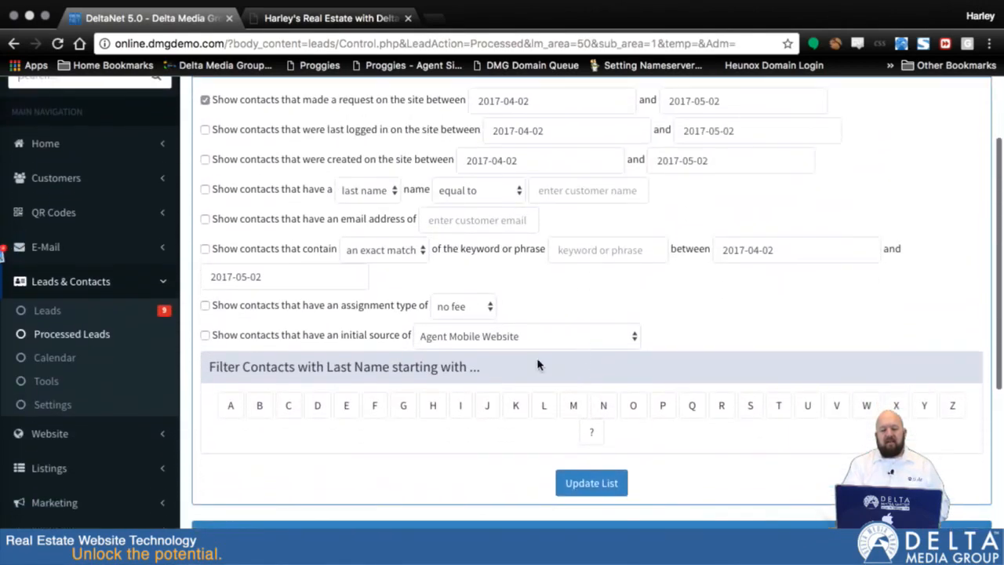
{"action": "left_click", "coordinate": [205, 249]}
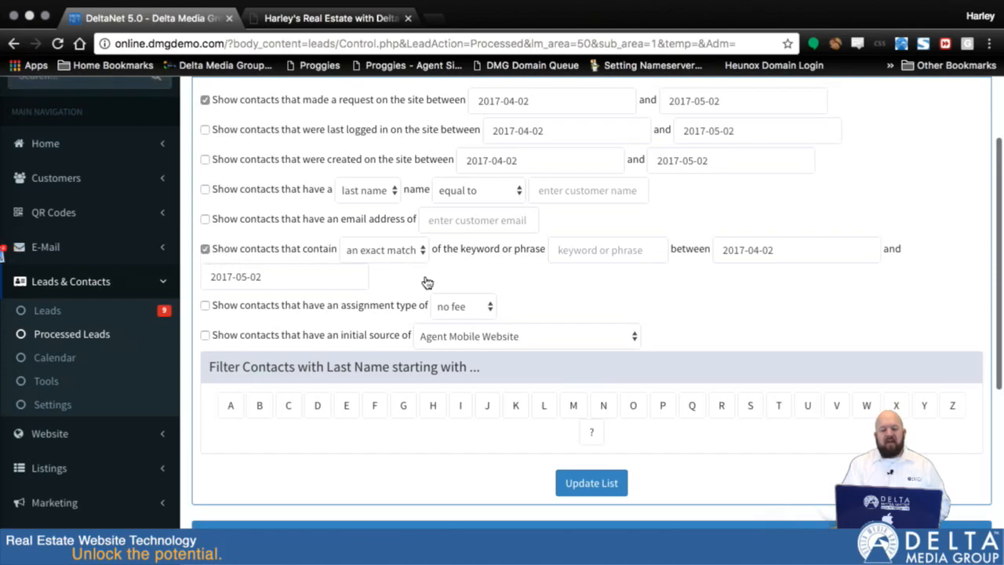
{"action": "left_click", "coordinate": [612, 249]}
{"action": "type", "text": "horse"}
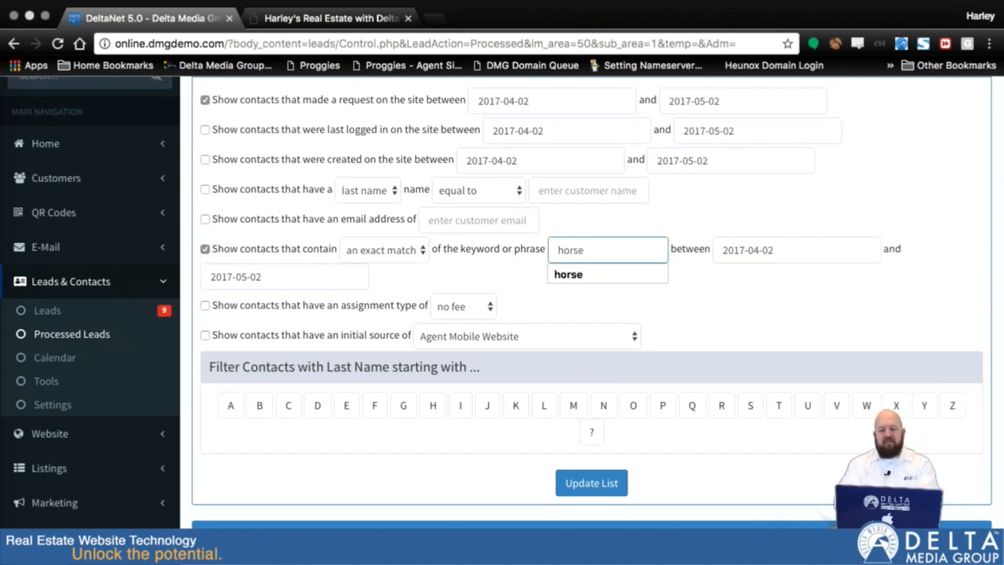
{"action": "left_click", "coordinate": [772, 338]}
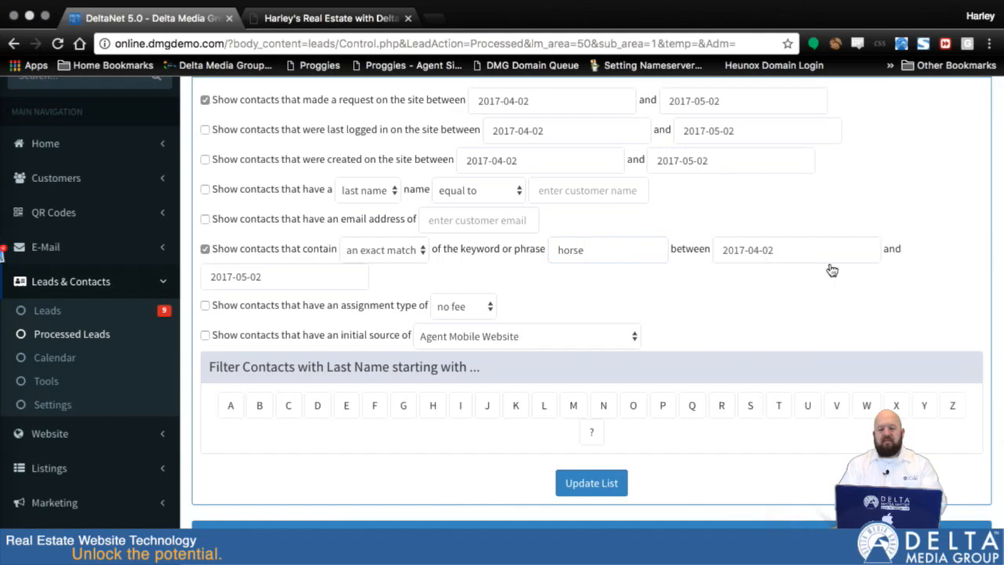
{"action": "left_click", "coordinate": [593, 491]}
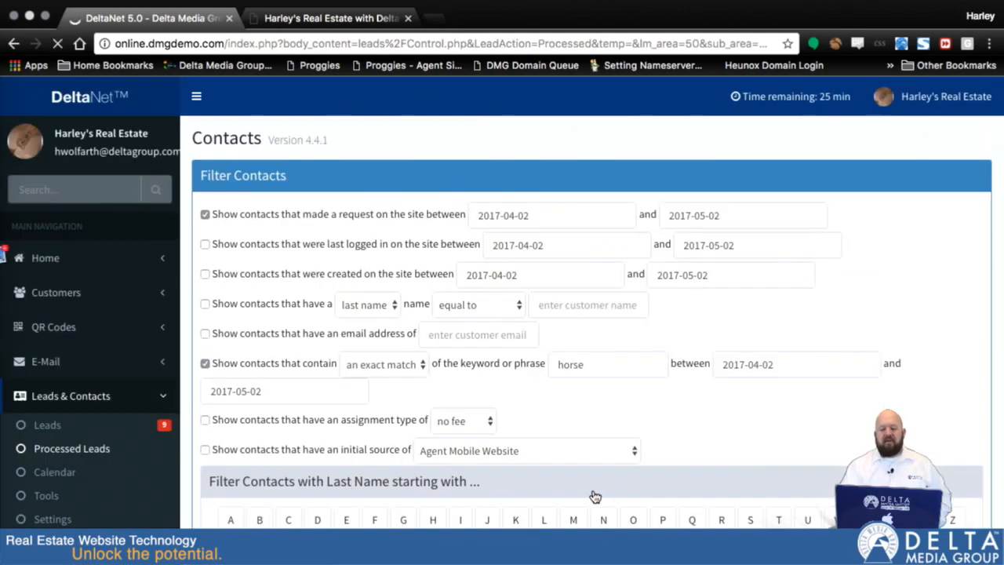
Review the filtered contacts, the customer legend and the keyword filter settings, and return to the new leads list
{"action": "scroll", "coordinate": [594, 419], "scroll_direction": "down", "scroll_amount": 10}
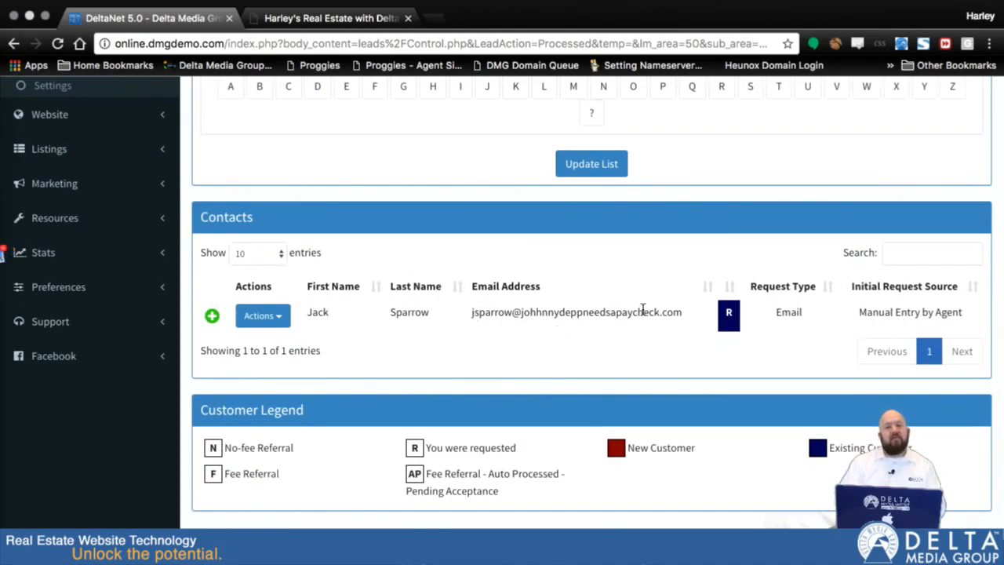
{"action": "scroll", "coordinate": [642, 310], "scroll_direction": "up", "scroll_amount": 6}
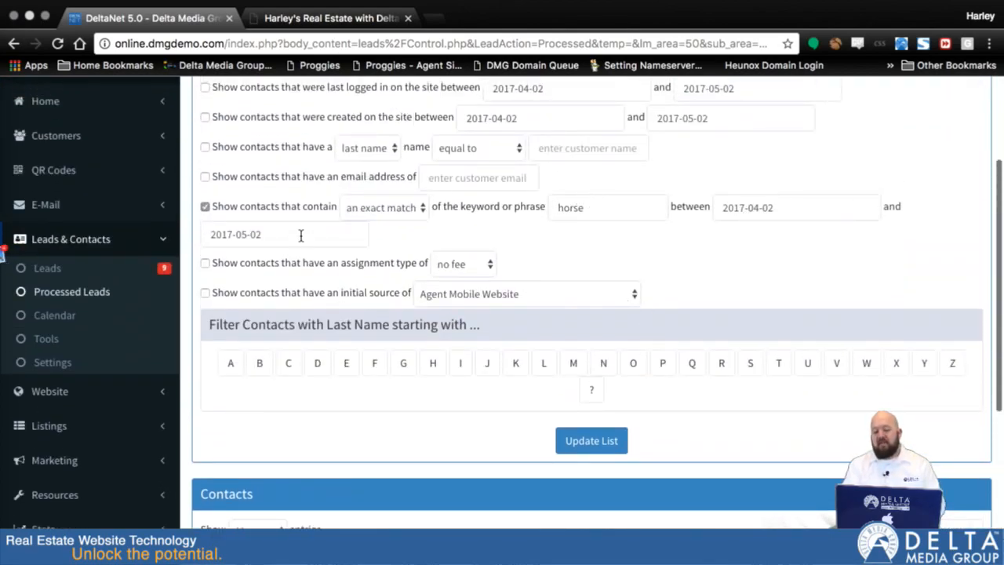
{"action": "scroll", "coordinate": [736, 323], "scroll_direction": "down", "scroll_amount": 6}
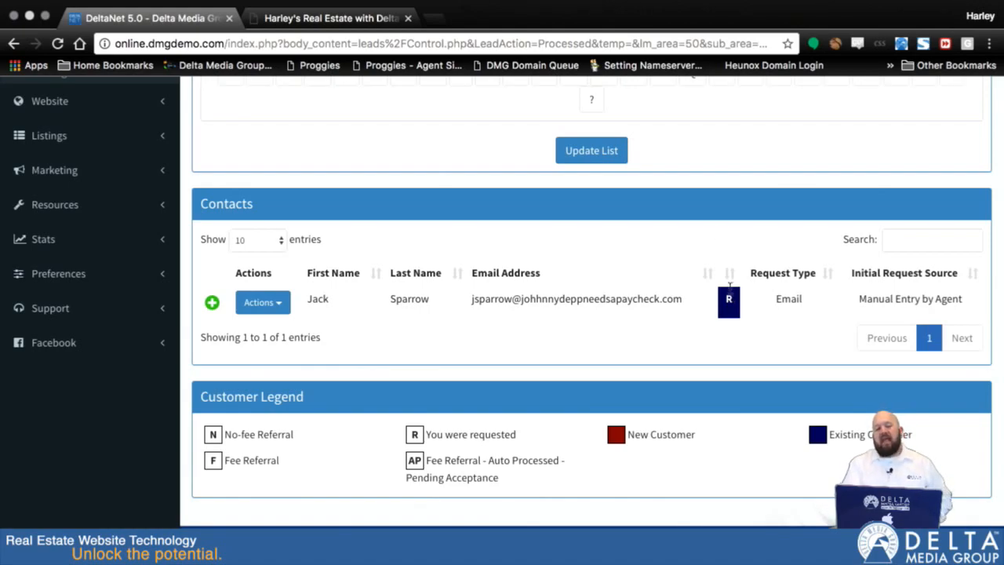
{"action": "scroll", "coordinate": [728, 264], "scroll_direction": "up", "scroll_amount": 5}
{"action": "scroll", "coordinate": [727, 261], "scroll_direction": "down", "scroll_amount": 2}
{"action": "scroll", "coordinate": [663, 264], "scroll_direction": "up", "scroll_amount": 4}
{"action": "scroll", "coordinate": [507, 405], "scroll_direction": "down", "scroll_amount": 5}
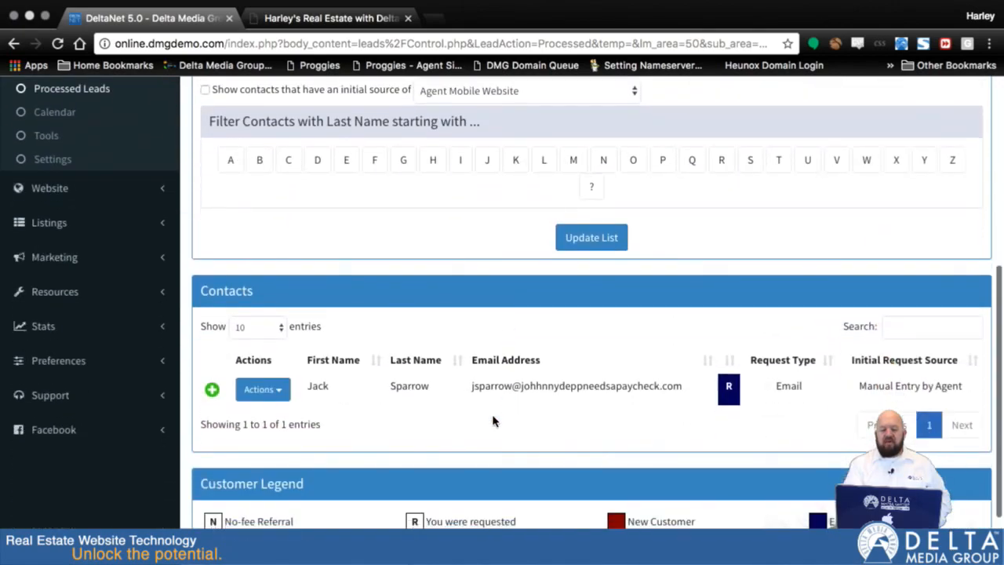
{"action": "scroll", "coordinate": [459, 383], "scroll_direction": "up", "scroll_amount": 10}
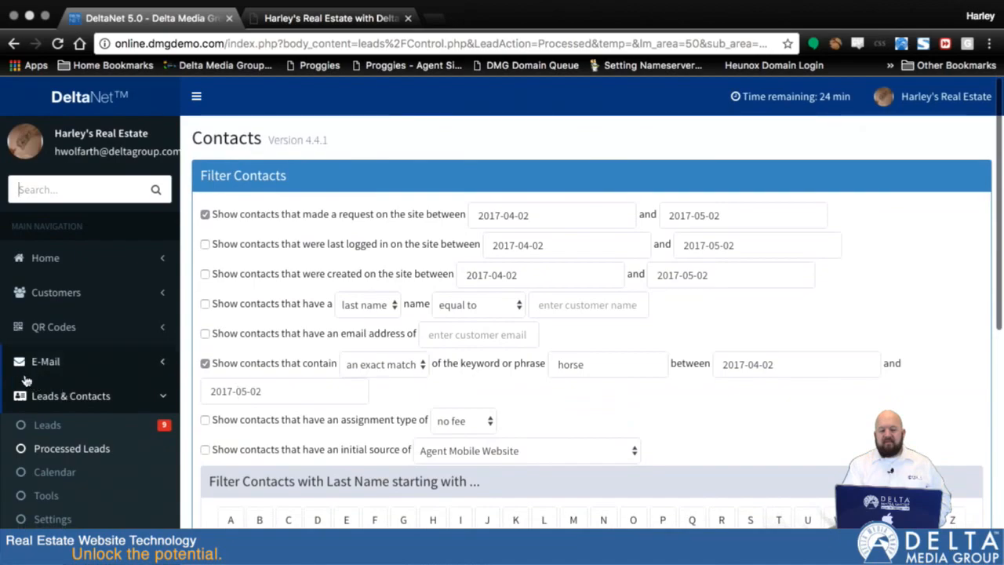
{"action": "left_click", "coordinate": [55, 426]}
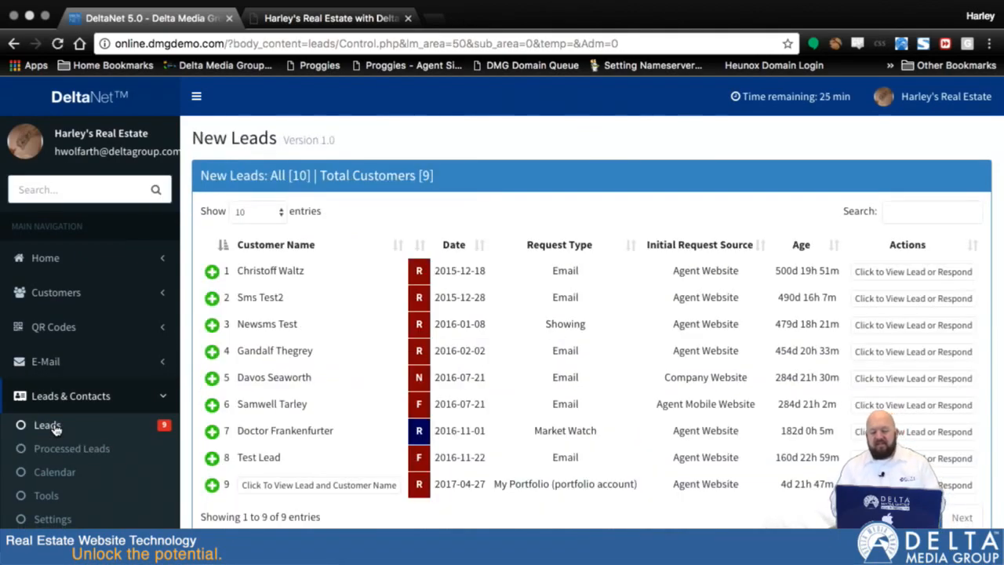